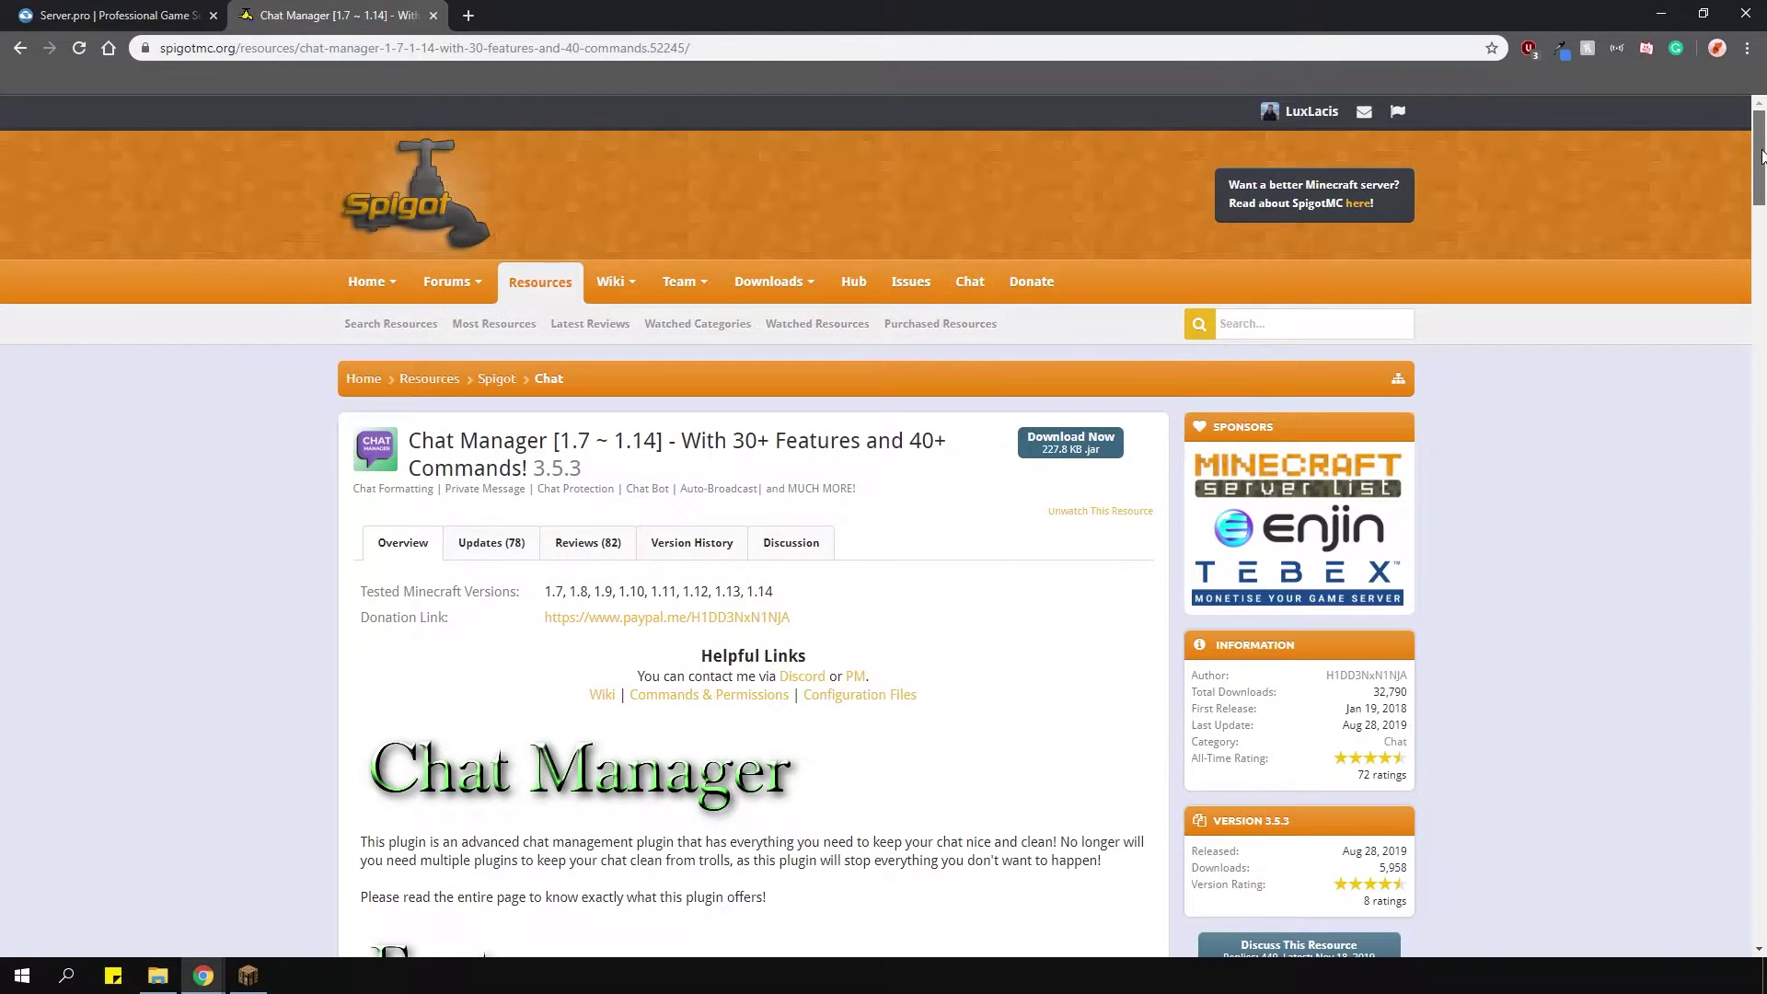
Search the server panel's Spigot plugins for "chat manager" and install the latest Chat Manager [1.7 ~ 1.14] with 30+ features
mouse_move(1761, 157)
left_mouse_down()
mouse_move(1751, 673)
mouse_move(1762, 150)
left_mouse_up()
left_click(158, 11)
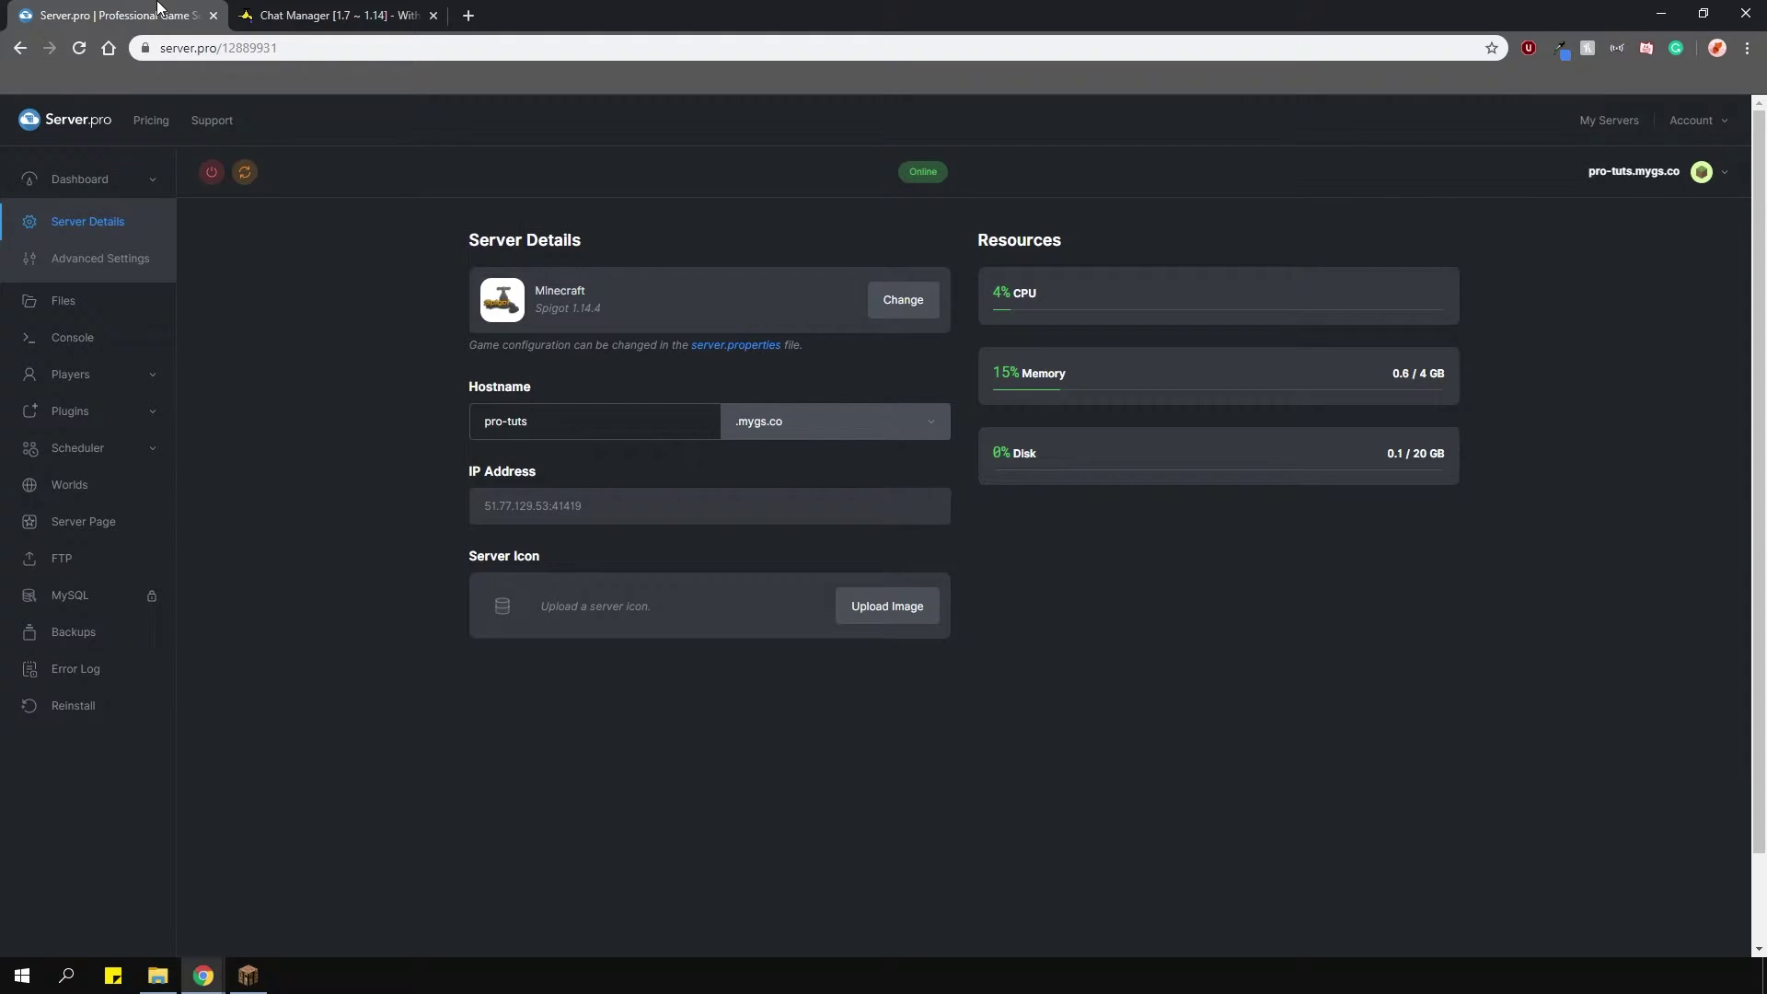
left_click(71, 410)
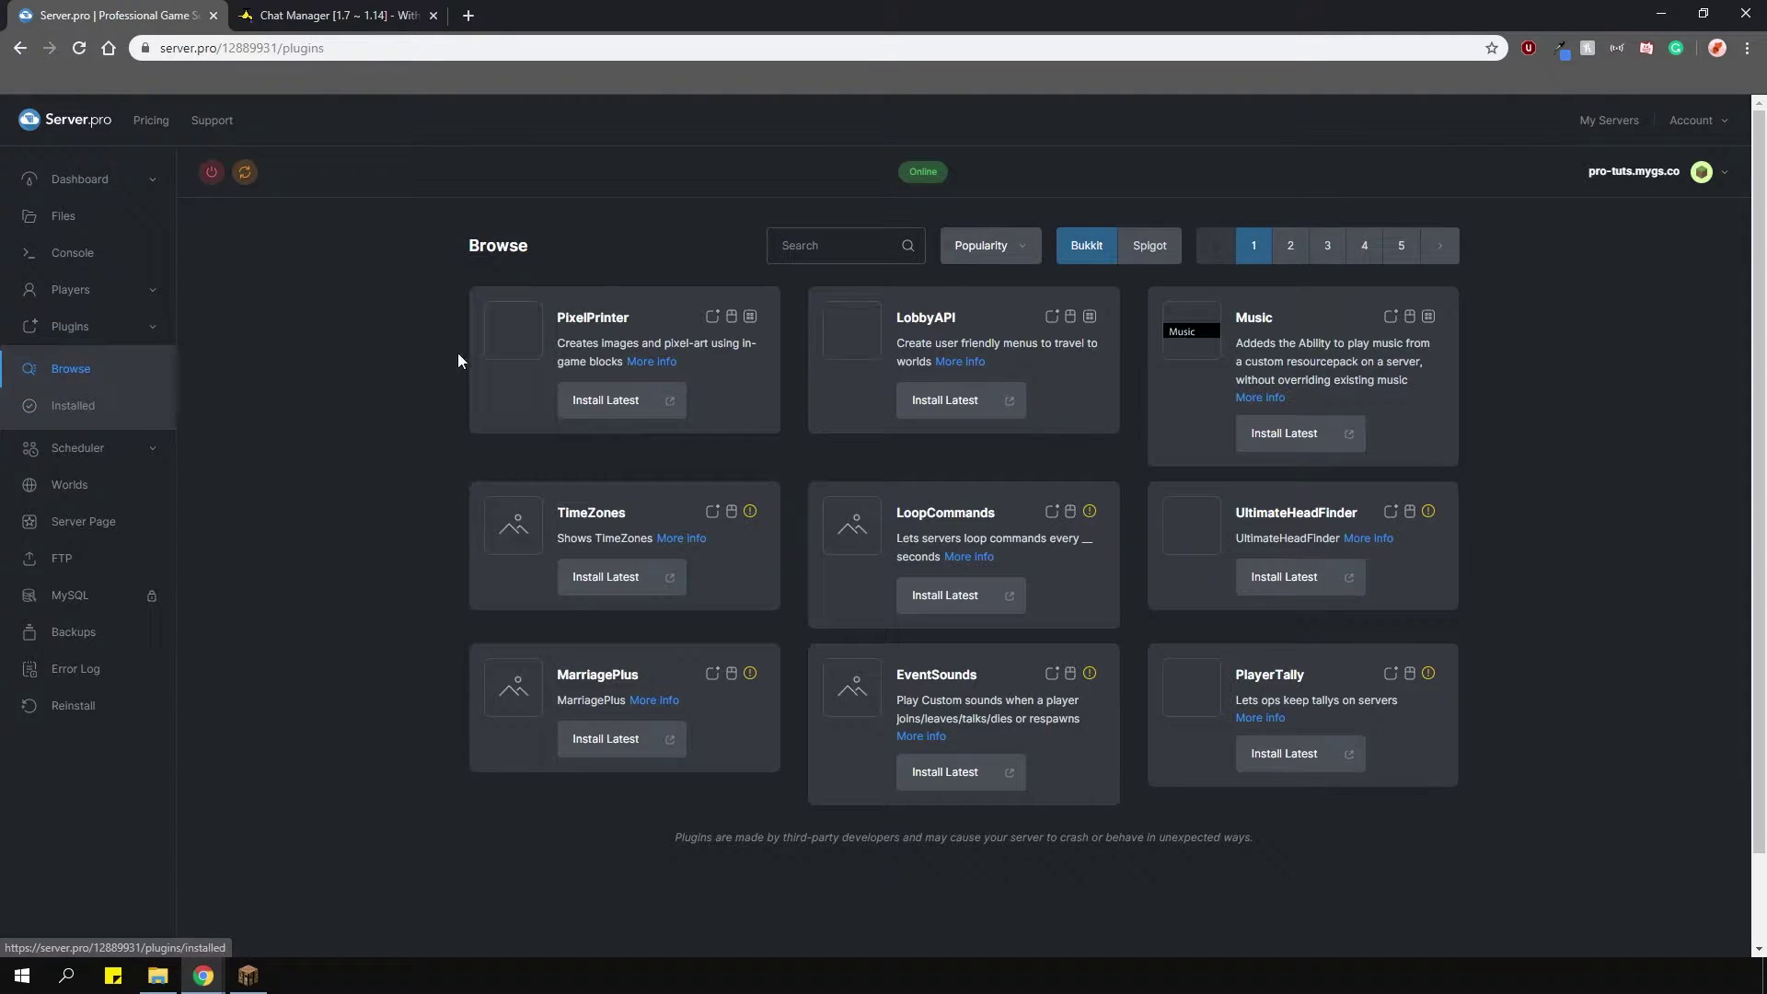
left_click(1162, 257)
left_click(865, 255)
type("c")
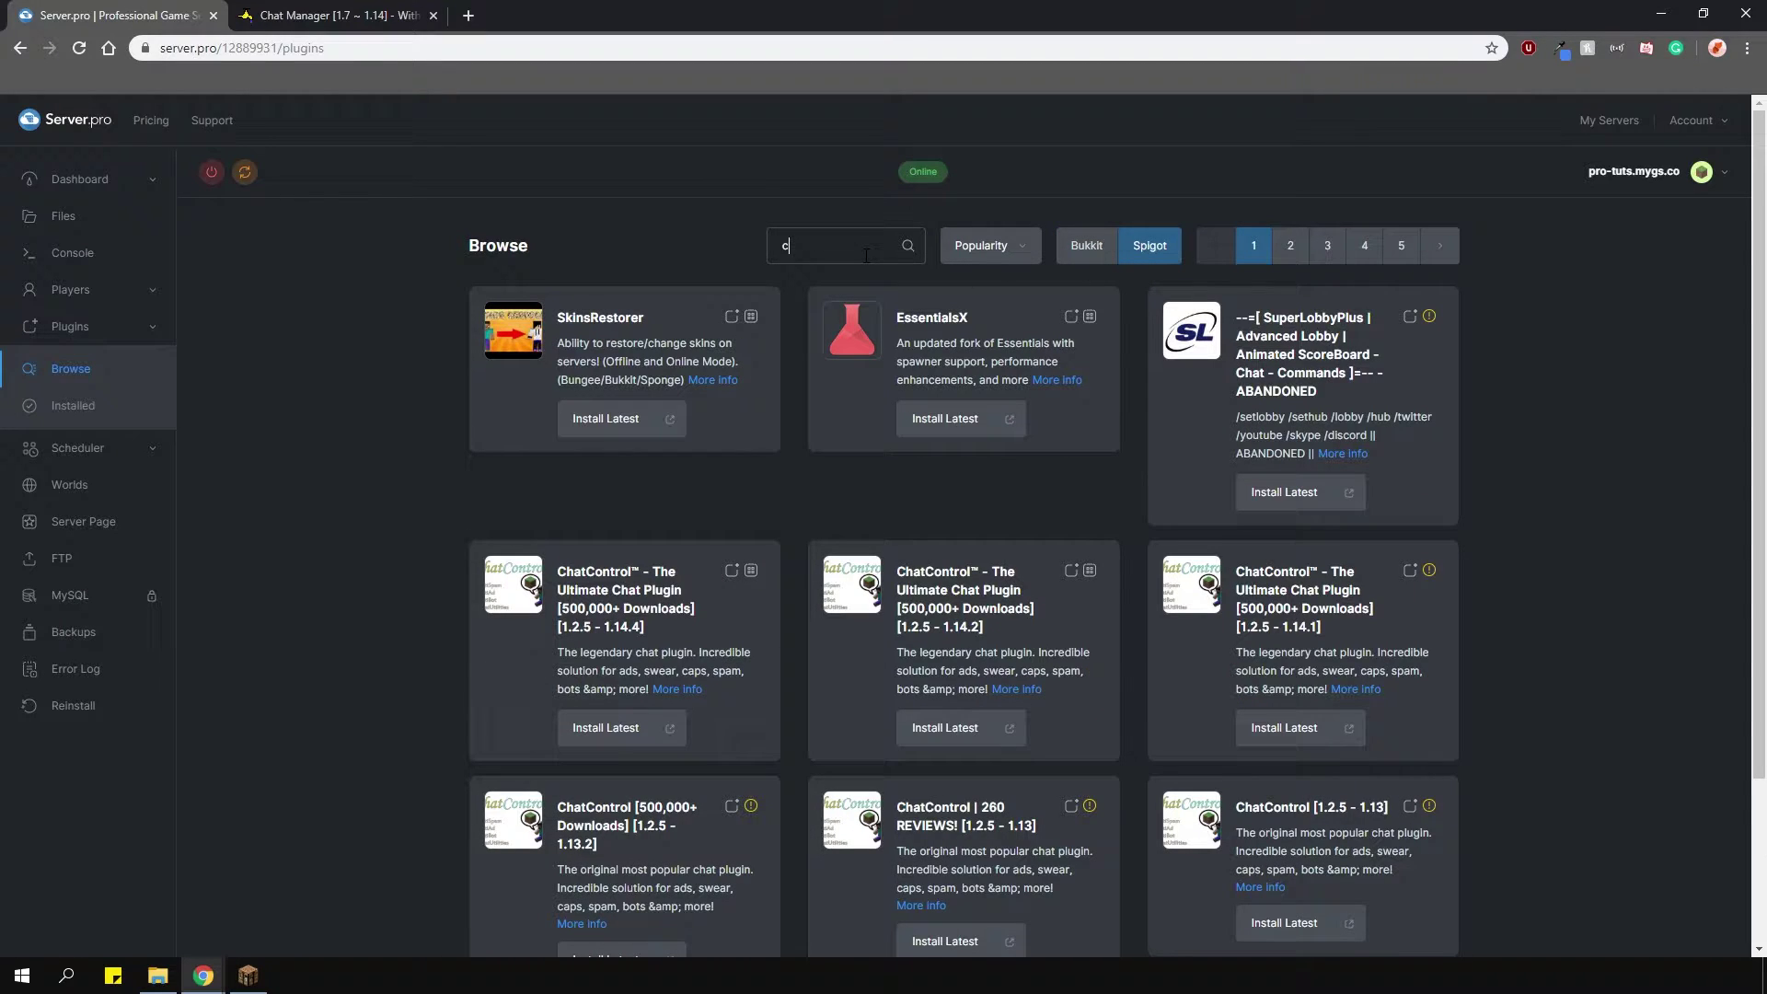
type("hat manager")
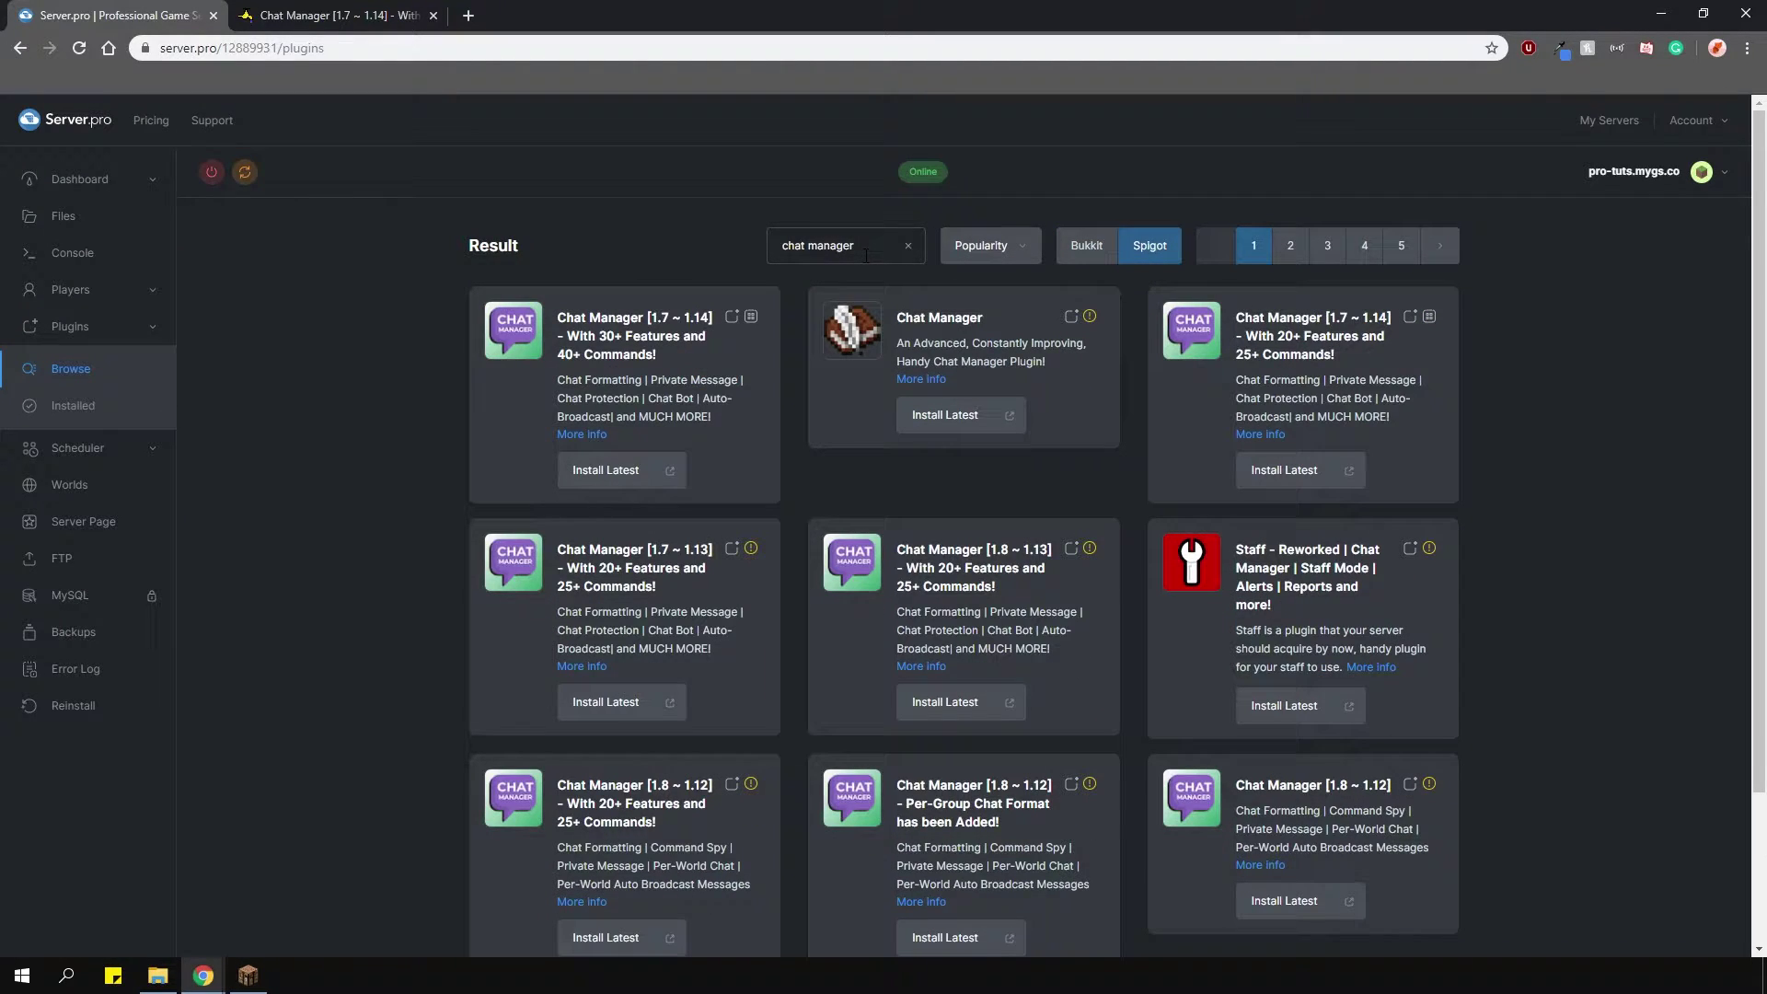
left_click(593, 471)
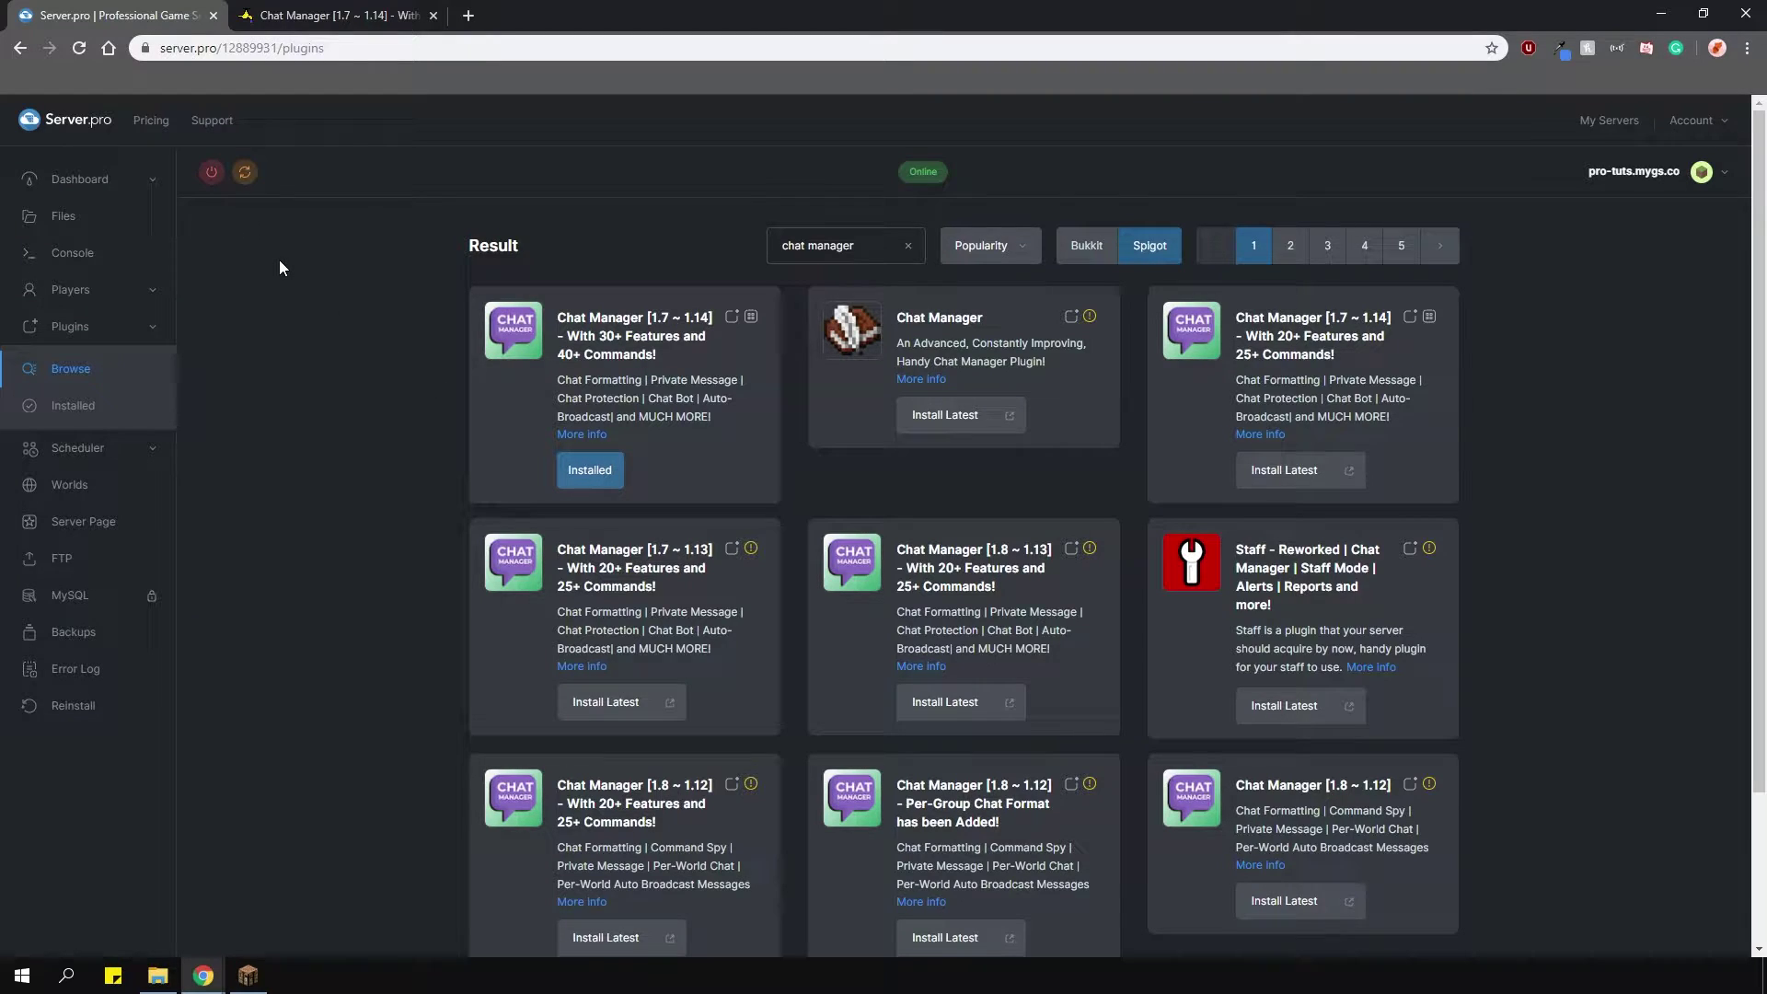
Check the server's list of installed plugins and return to the server dashboard
key("ctrl+Tab")
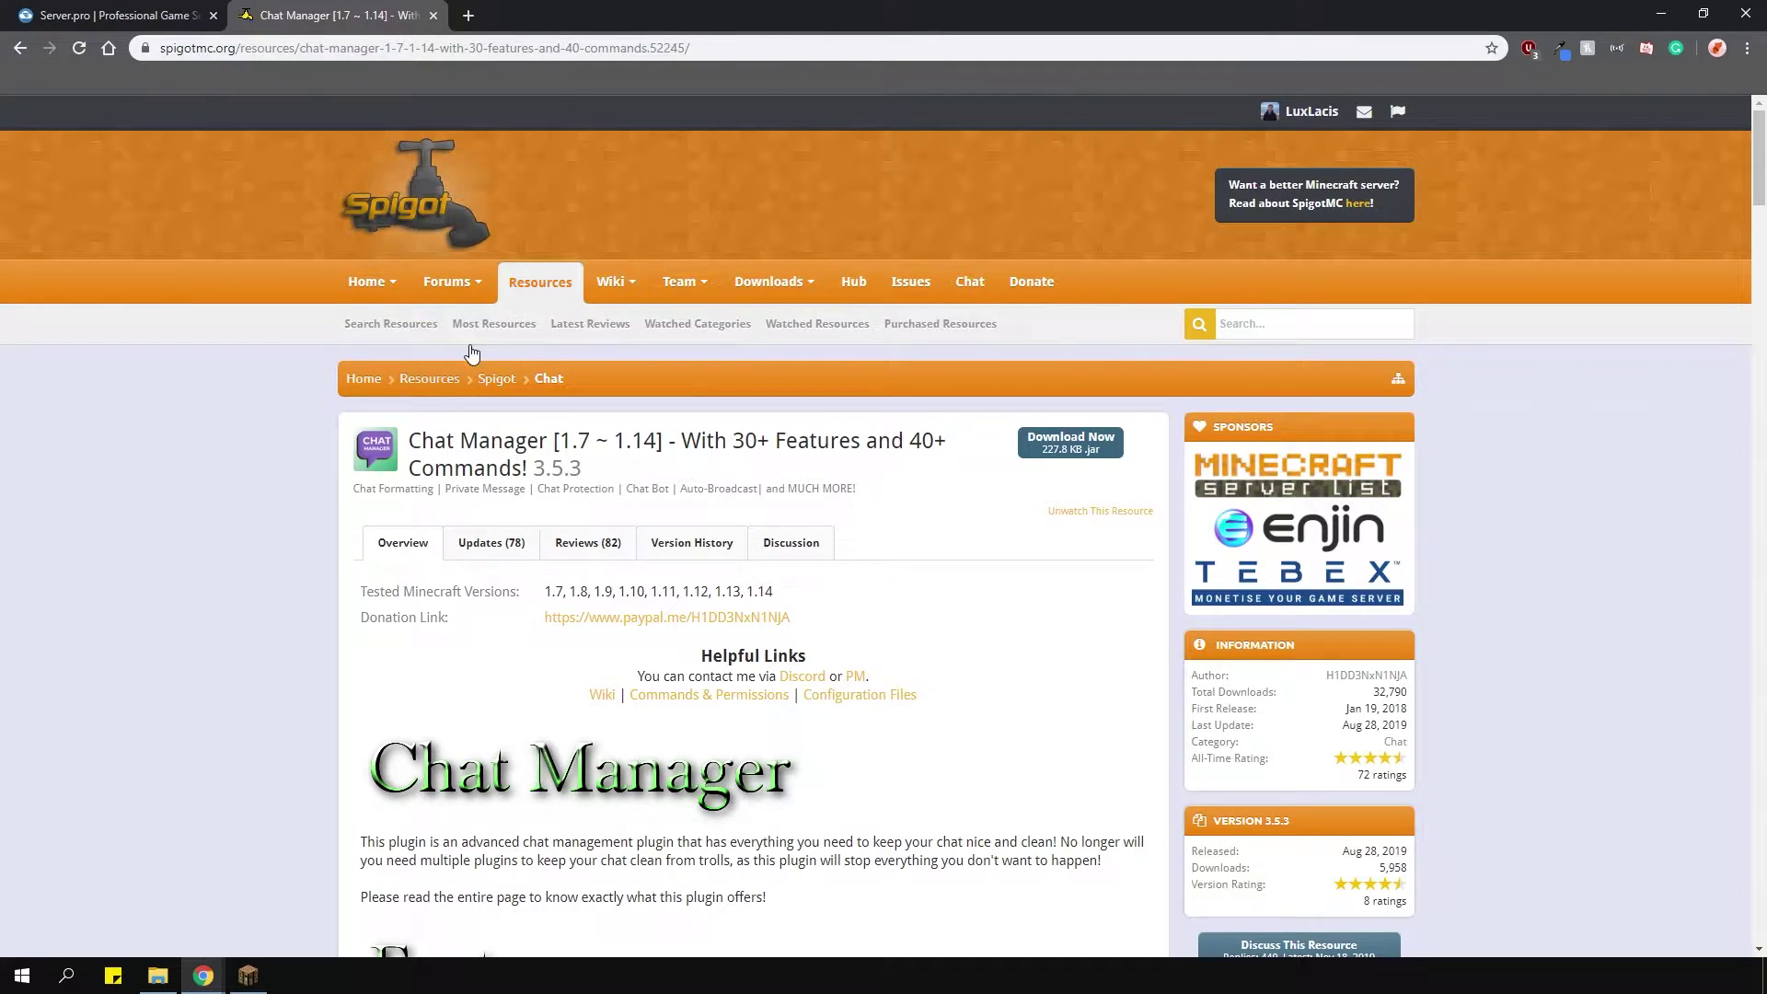
left_click(109, 15)
left_click(83, 411)
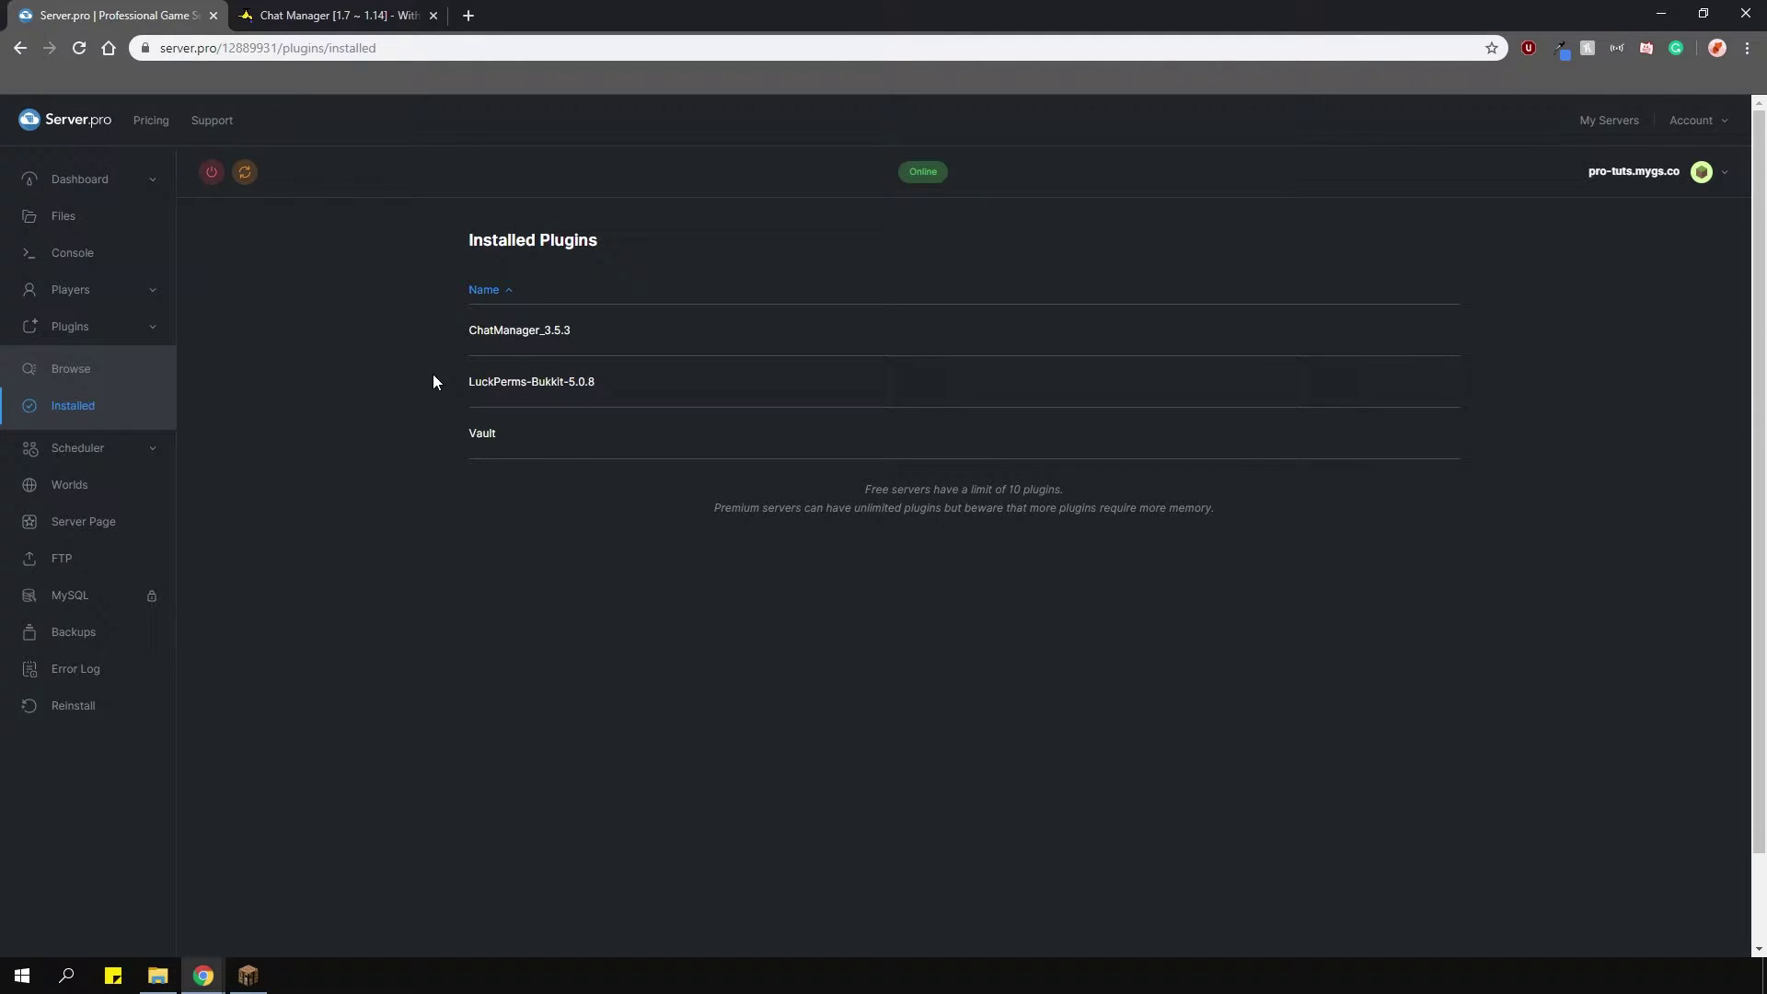
left_click(86, 179)
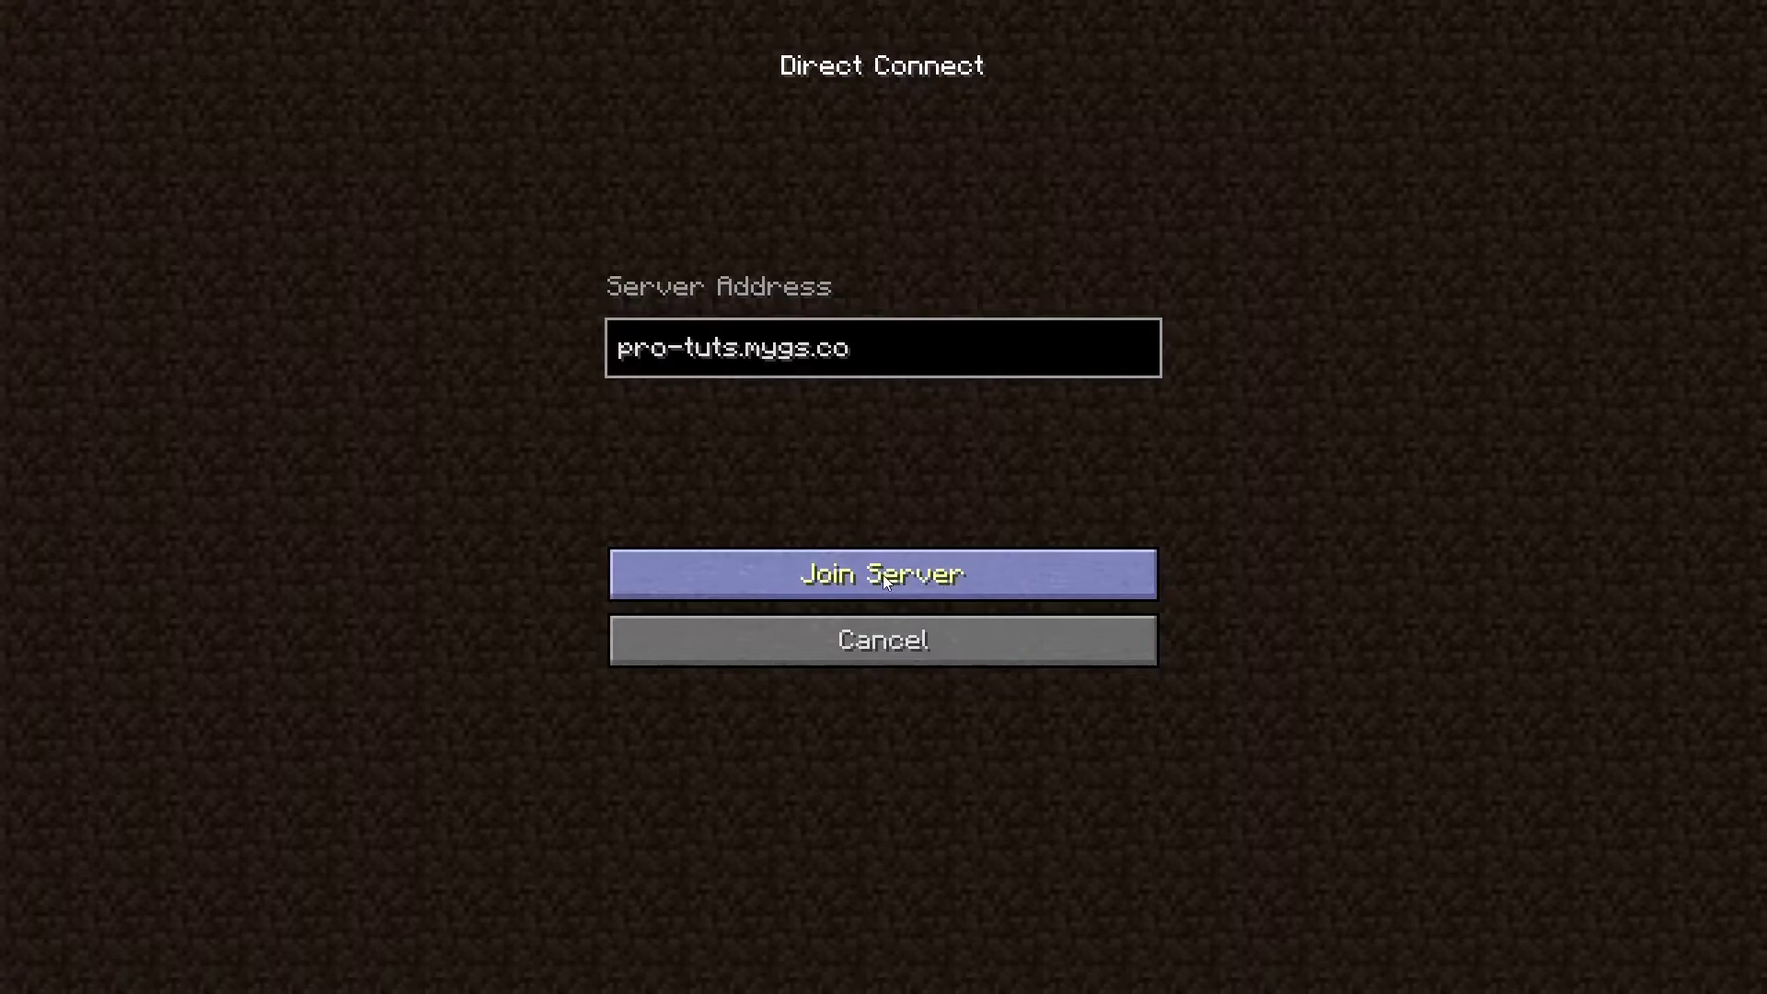
Switch to Minecraft, join the server pro-tuts.mygs.co and send the chat message "Testing"
left_click(882, 574)
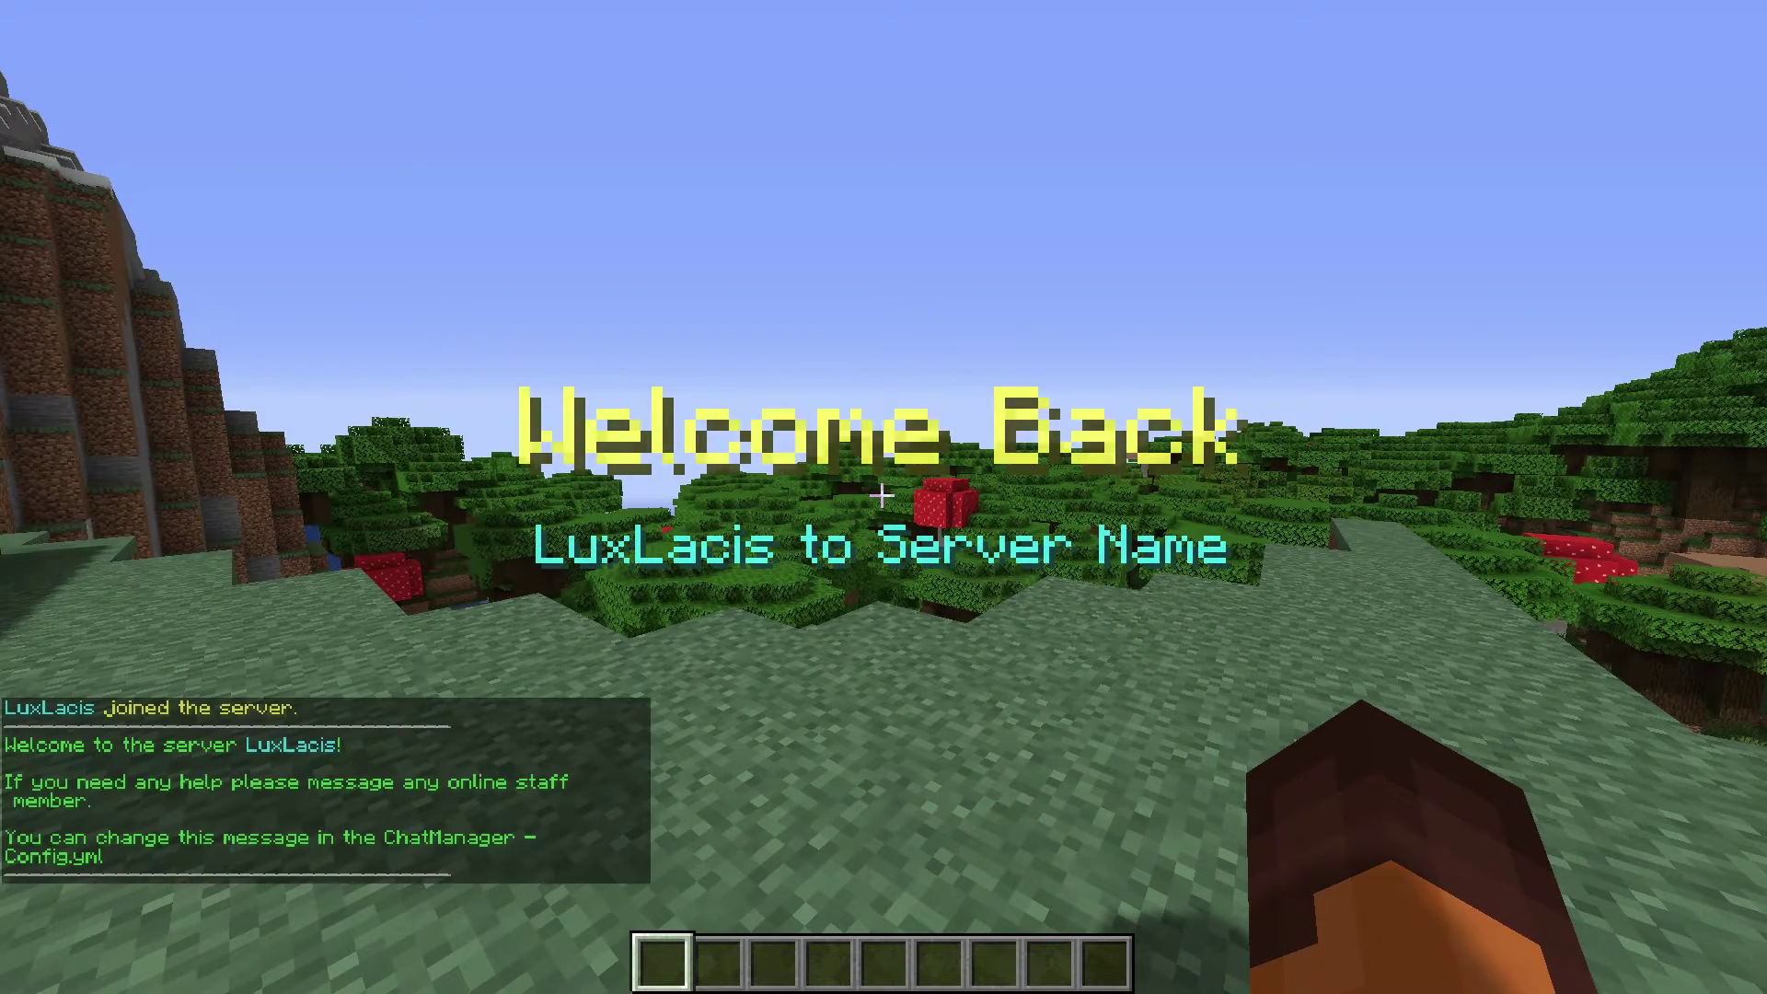
key("t")
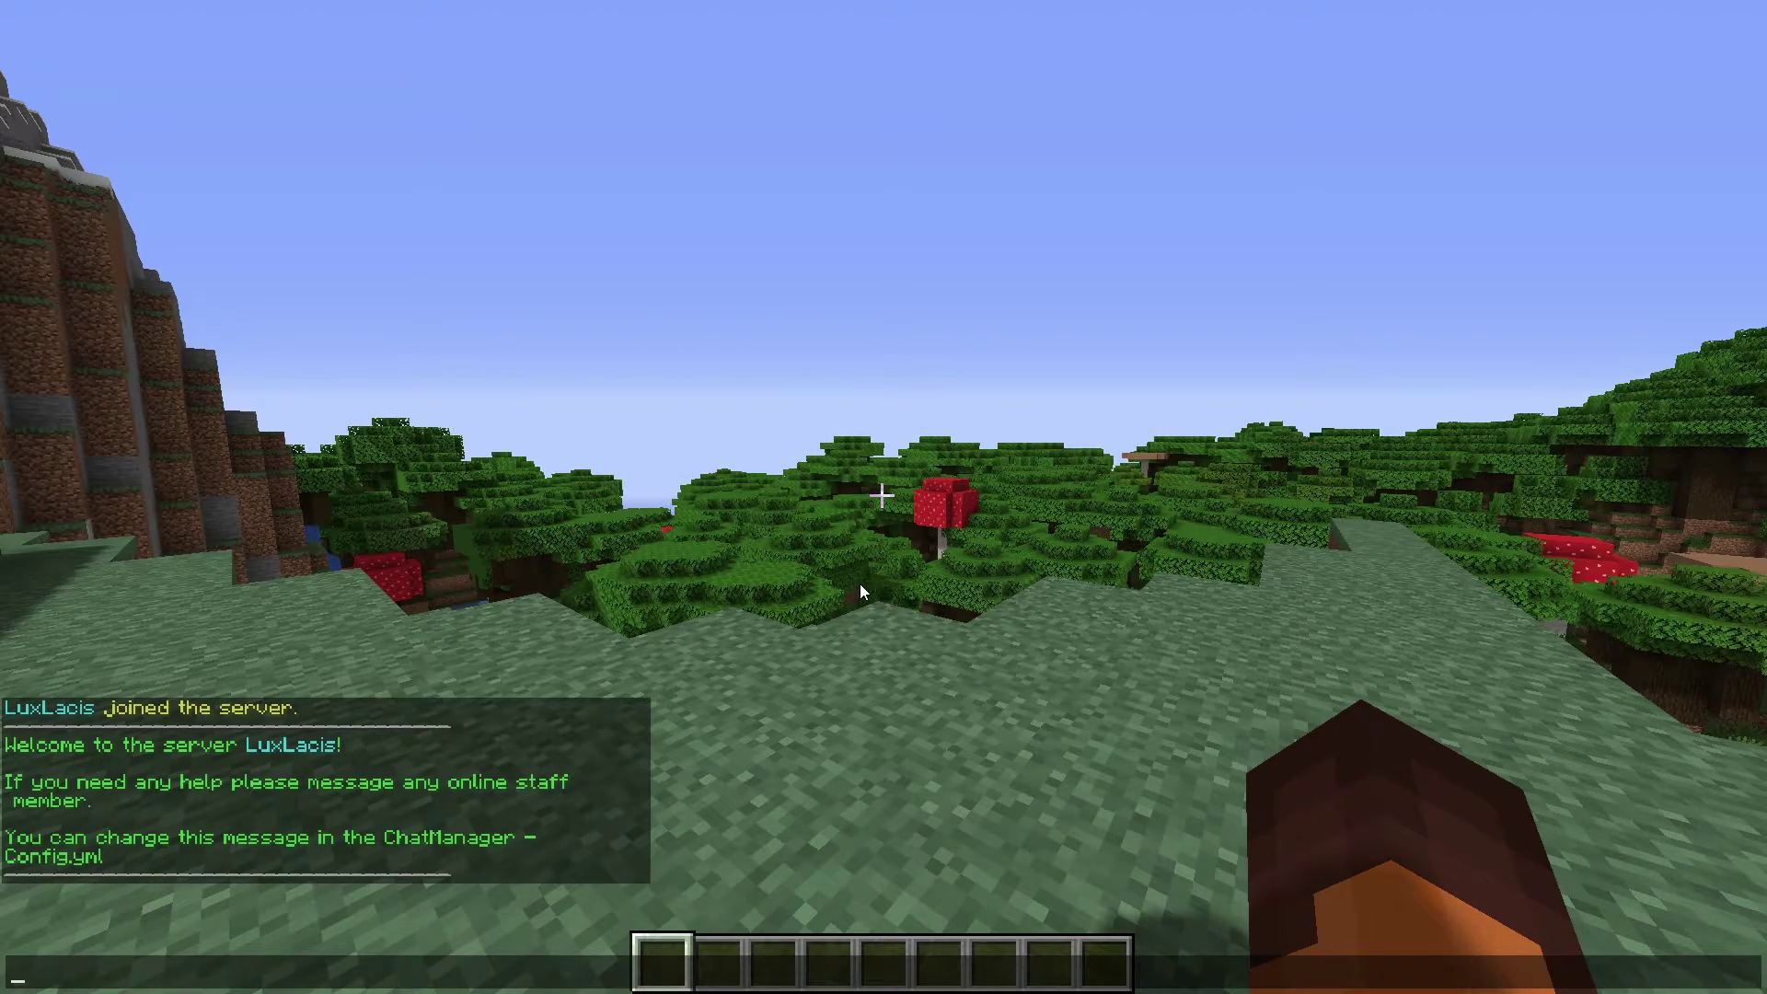
type("Testing")
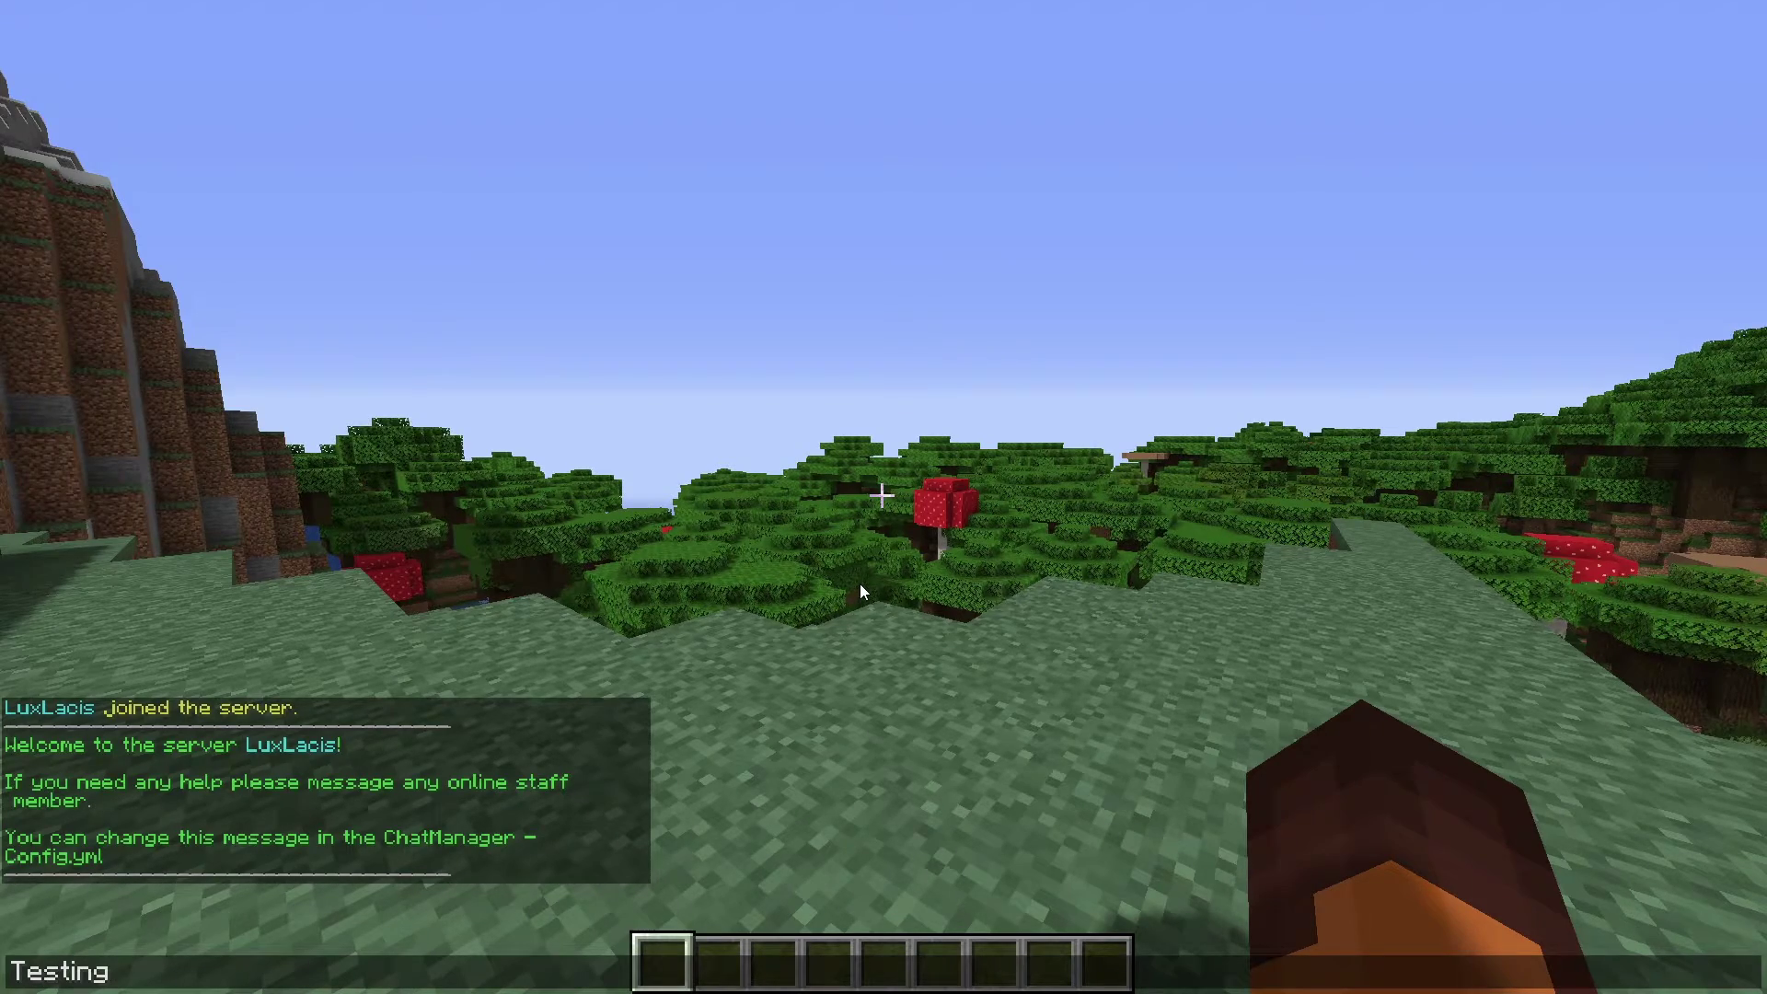
key("Return")
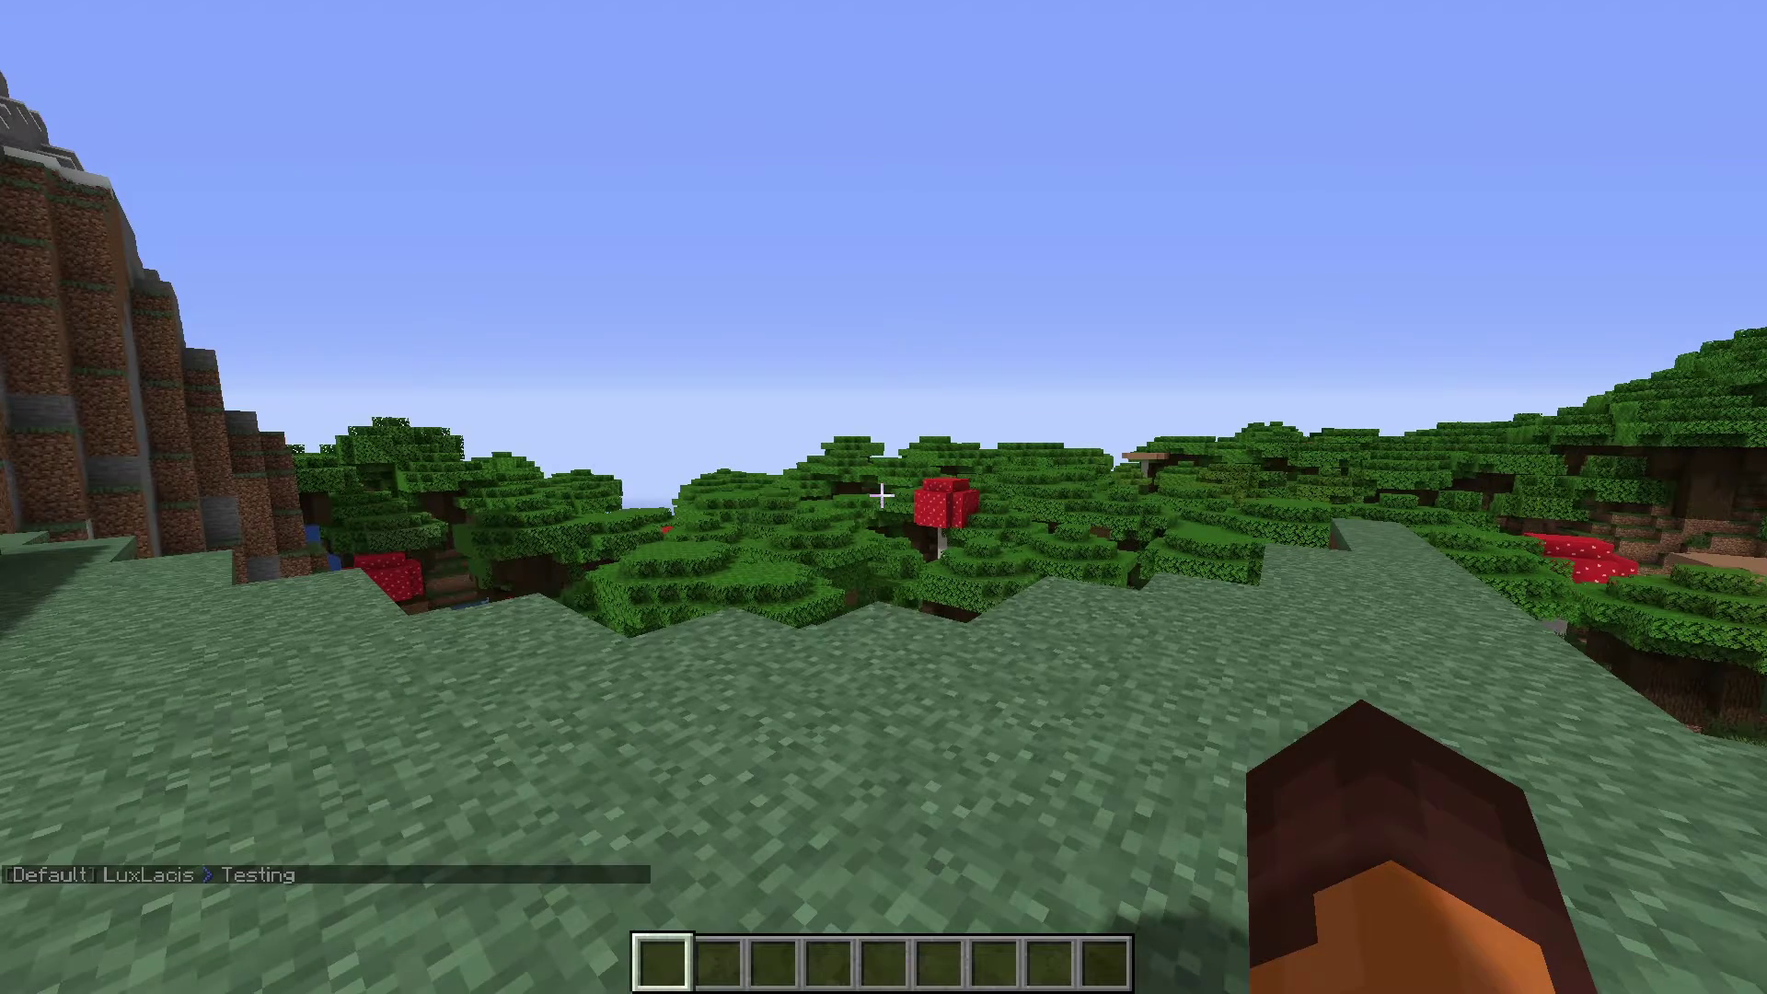
Send the colour-coded chat message "&eThis is yellow"
type("t")
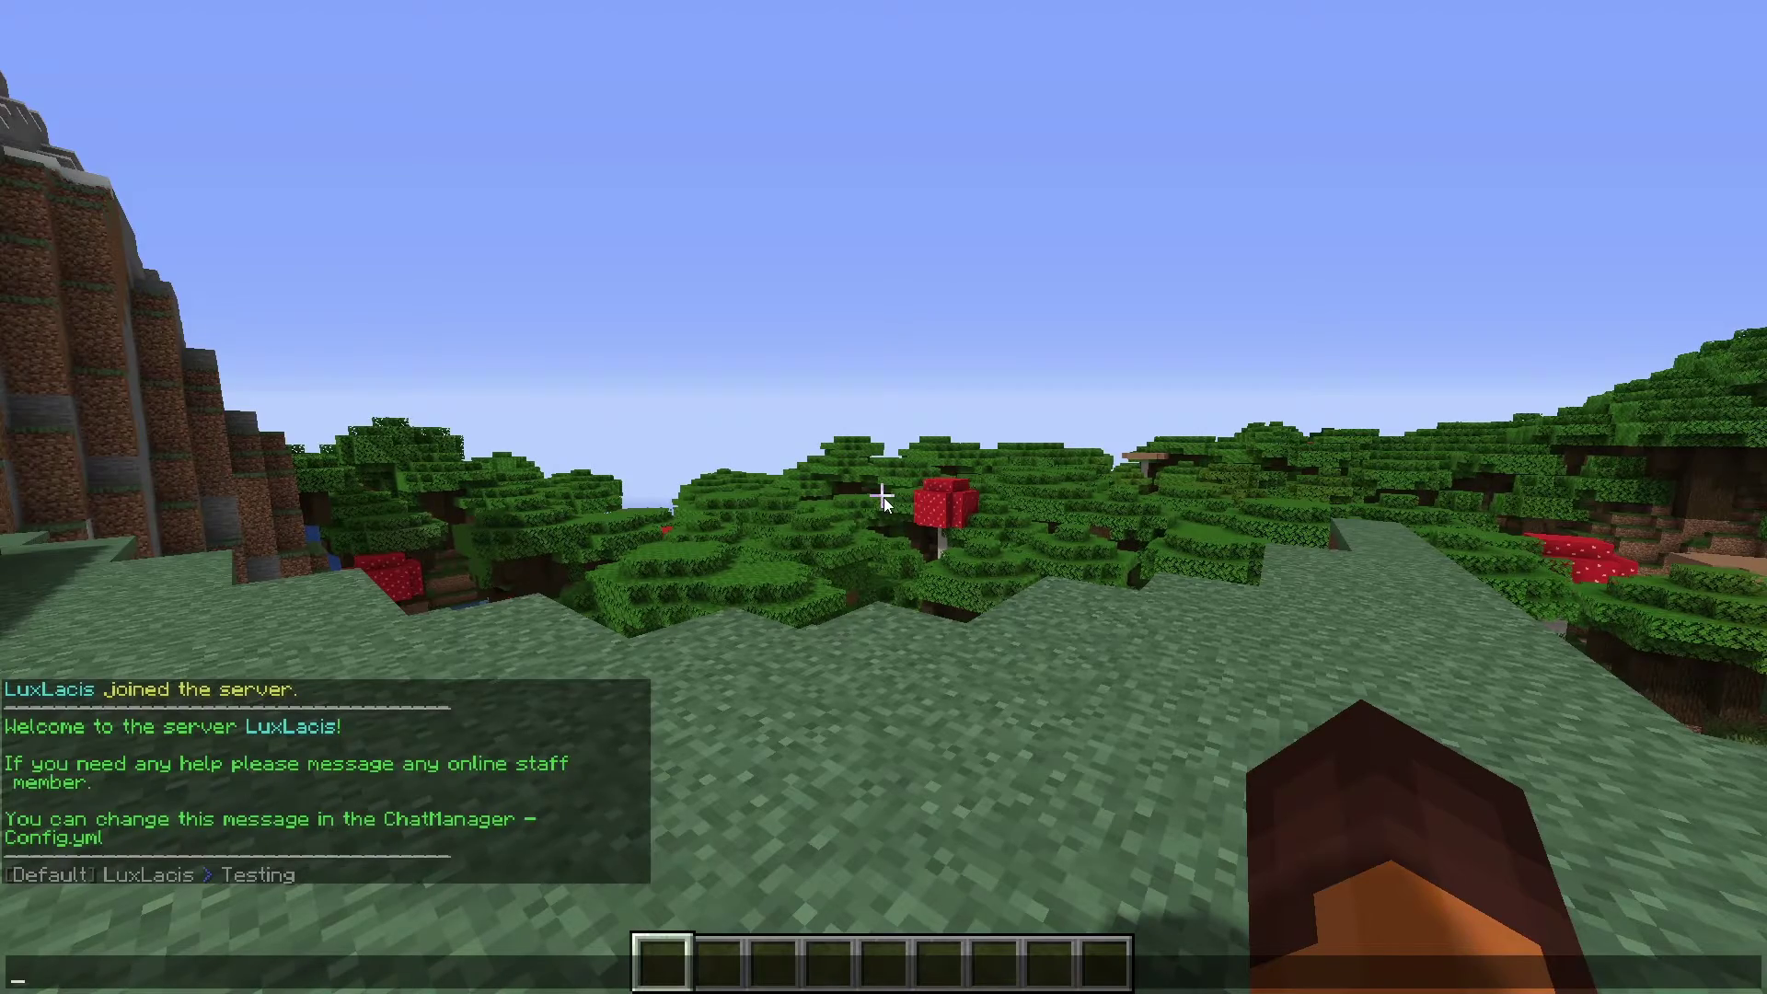
type("&eThis")
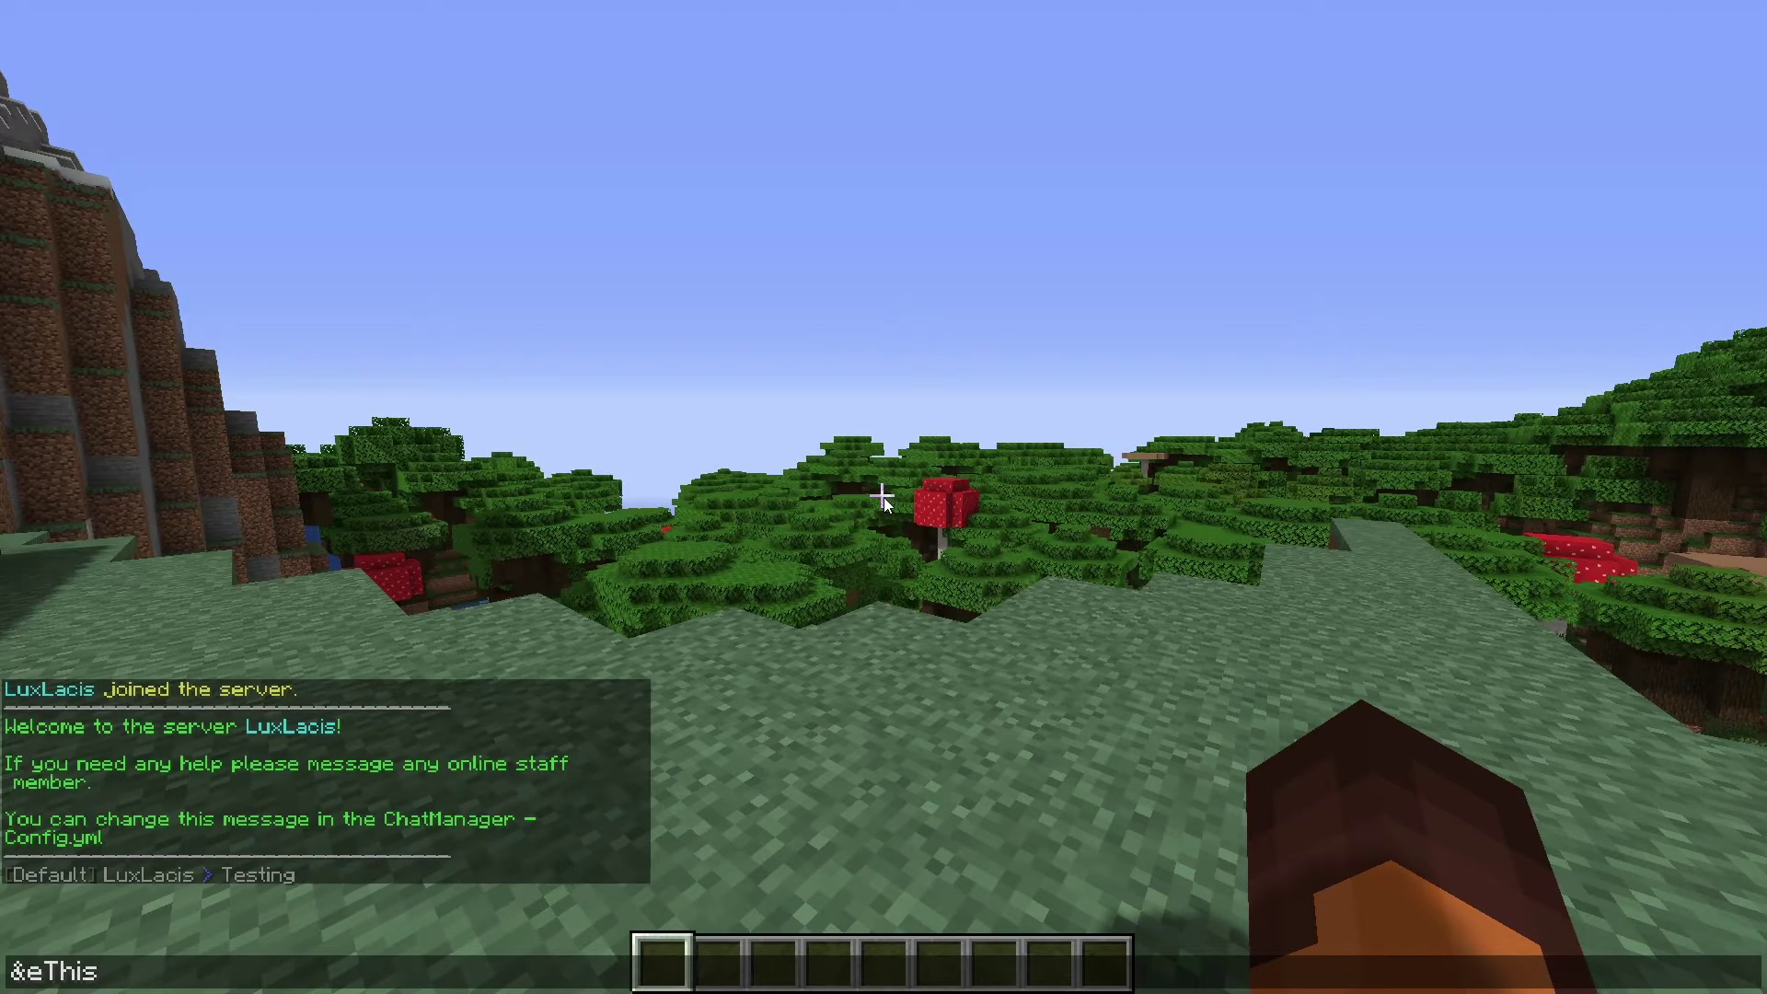
type(" is yellow")
key("Return")
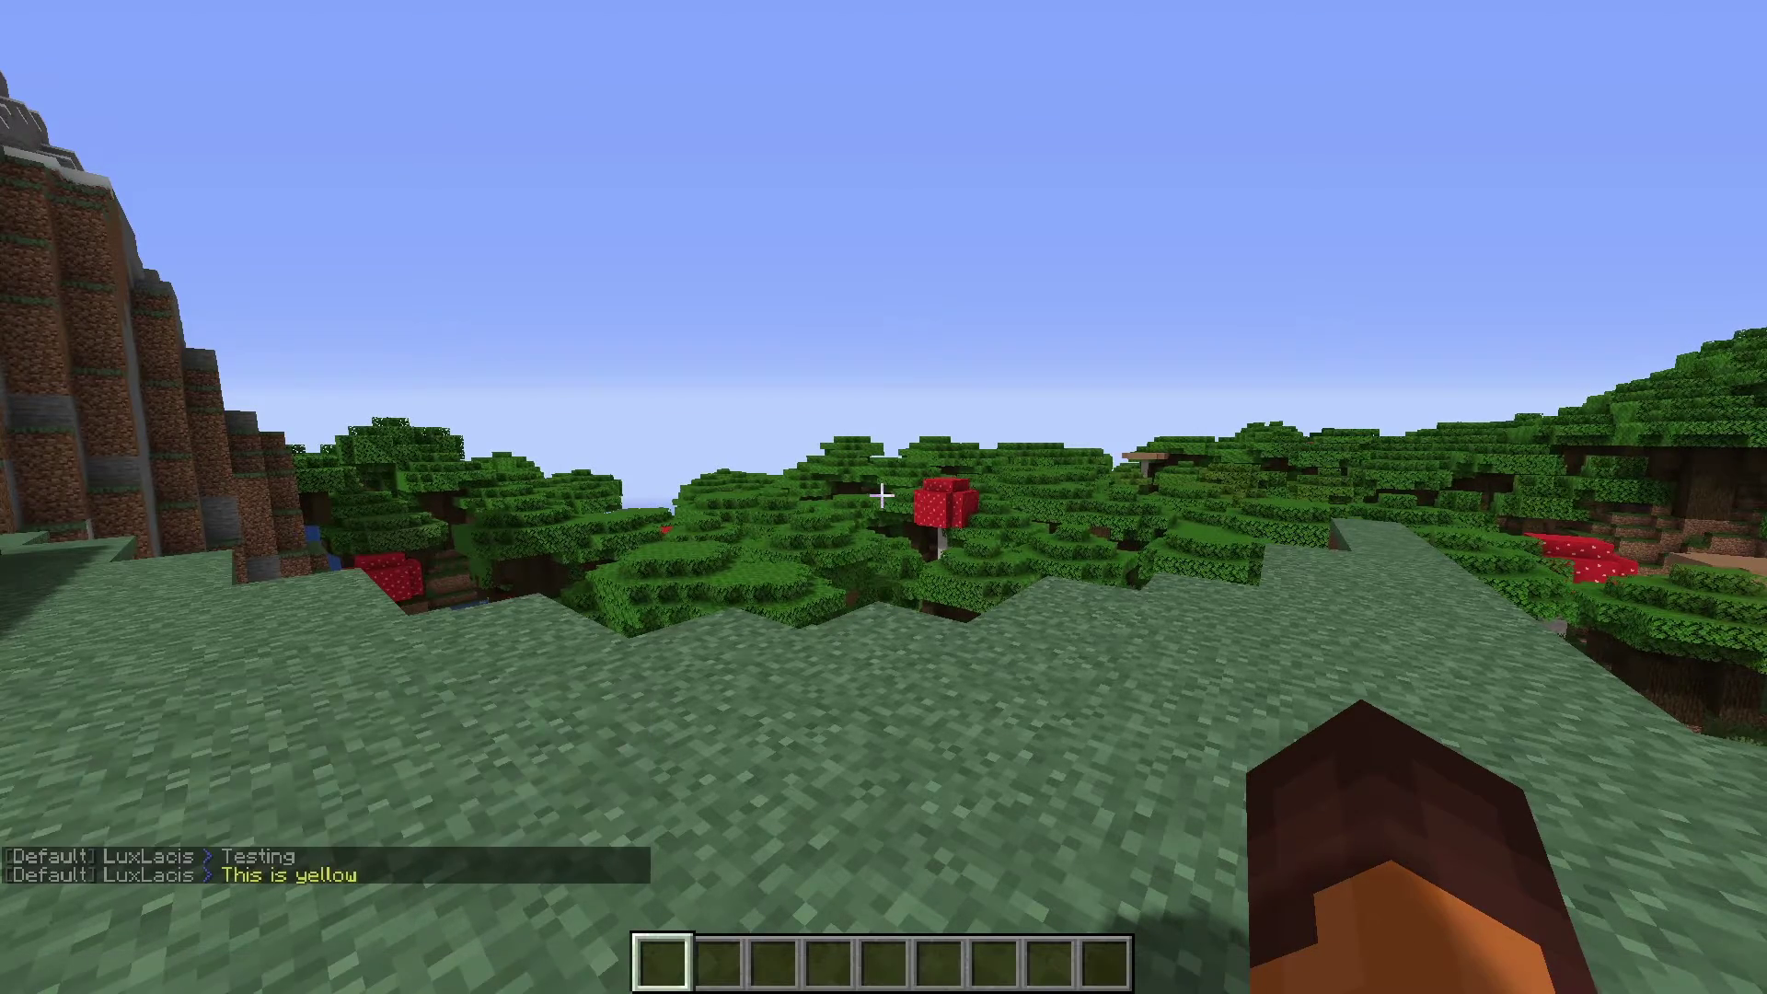
Ask the chat bot "How are you doing today chatbot?" in the game chat
key("t")
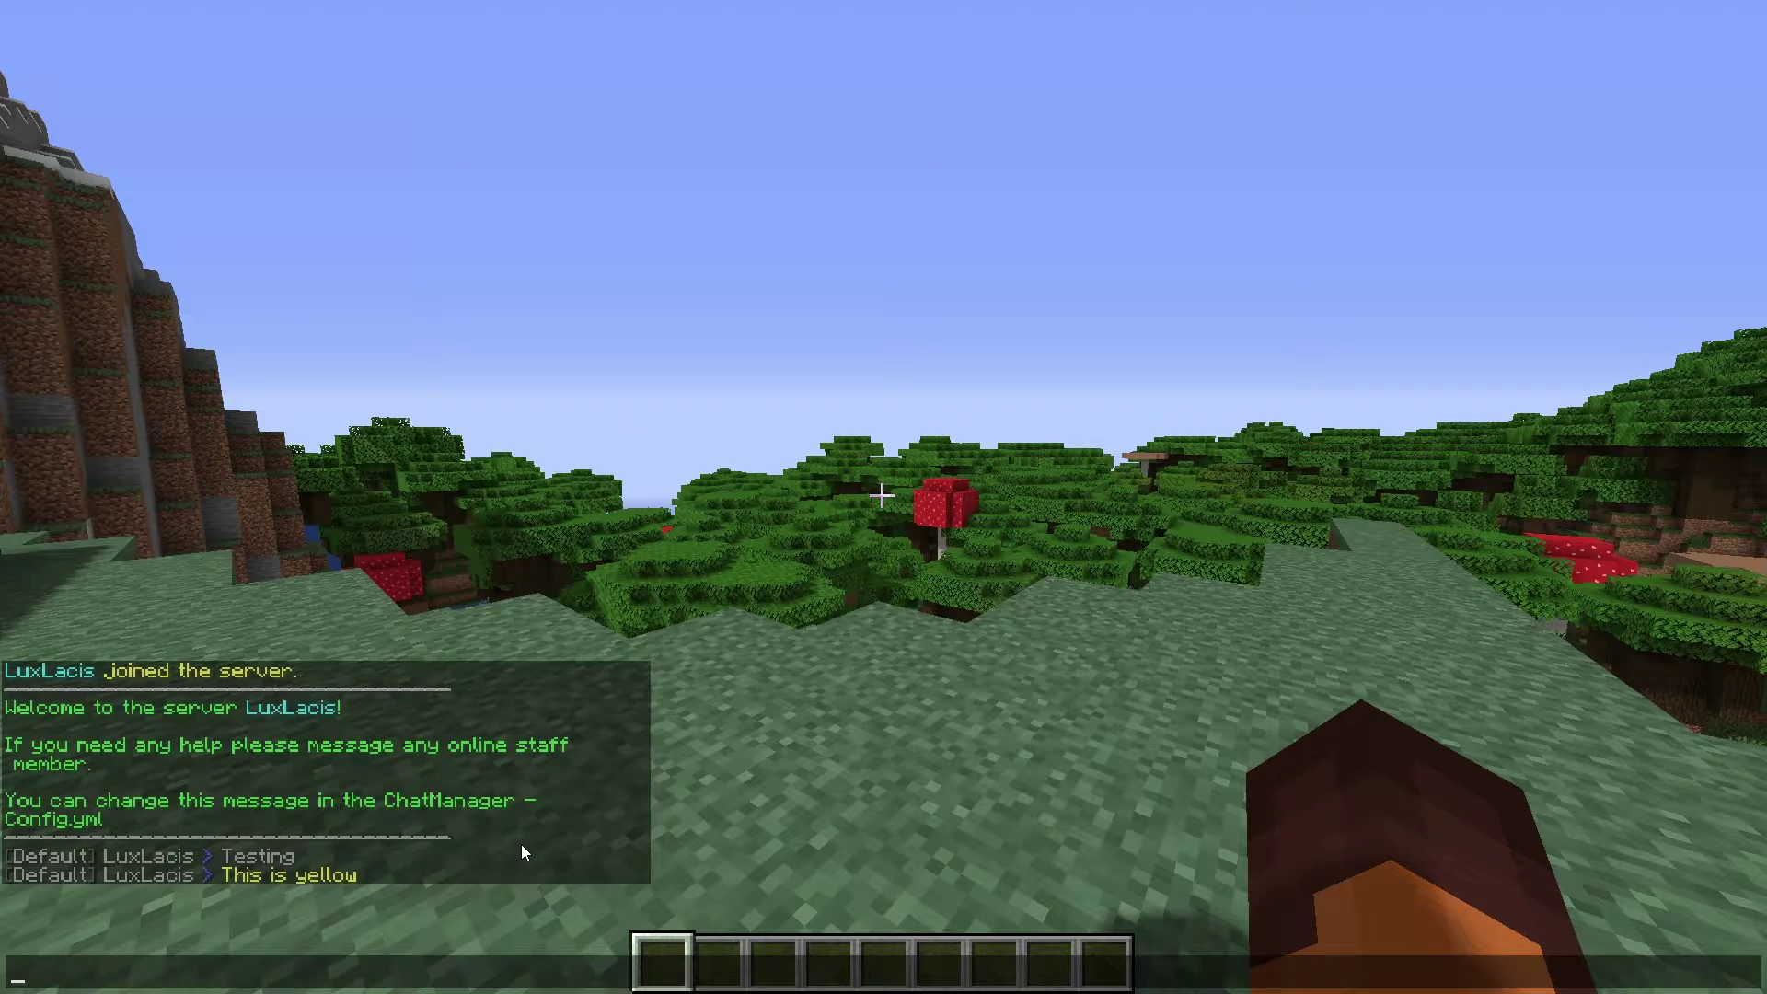
type("How are you doing today chatbot?")
key("Return")
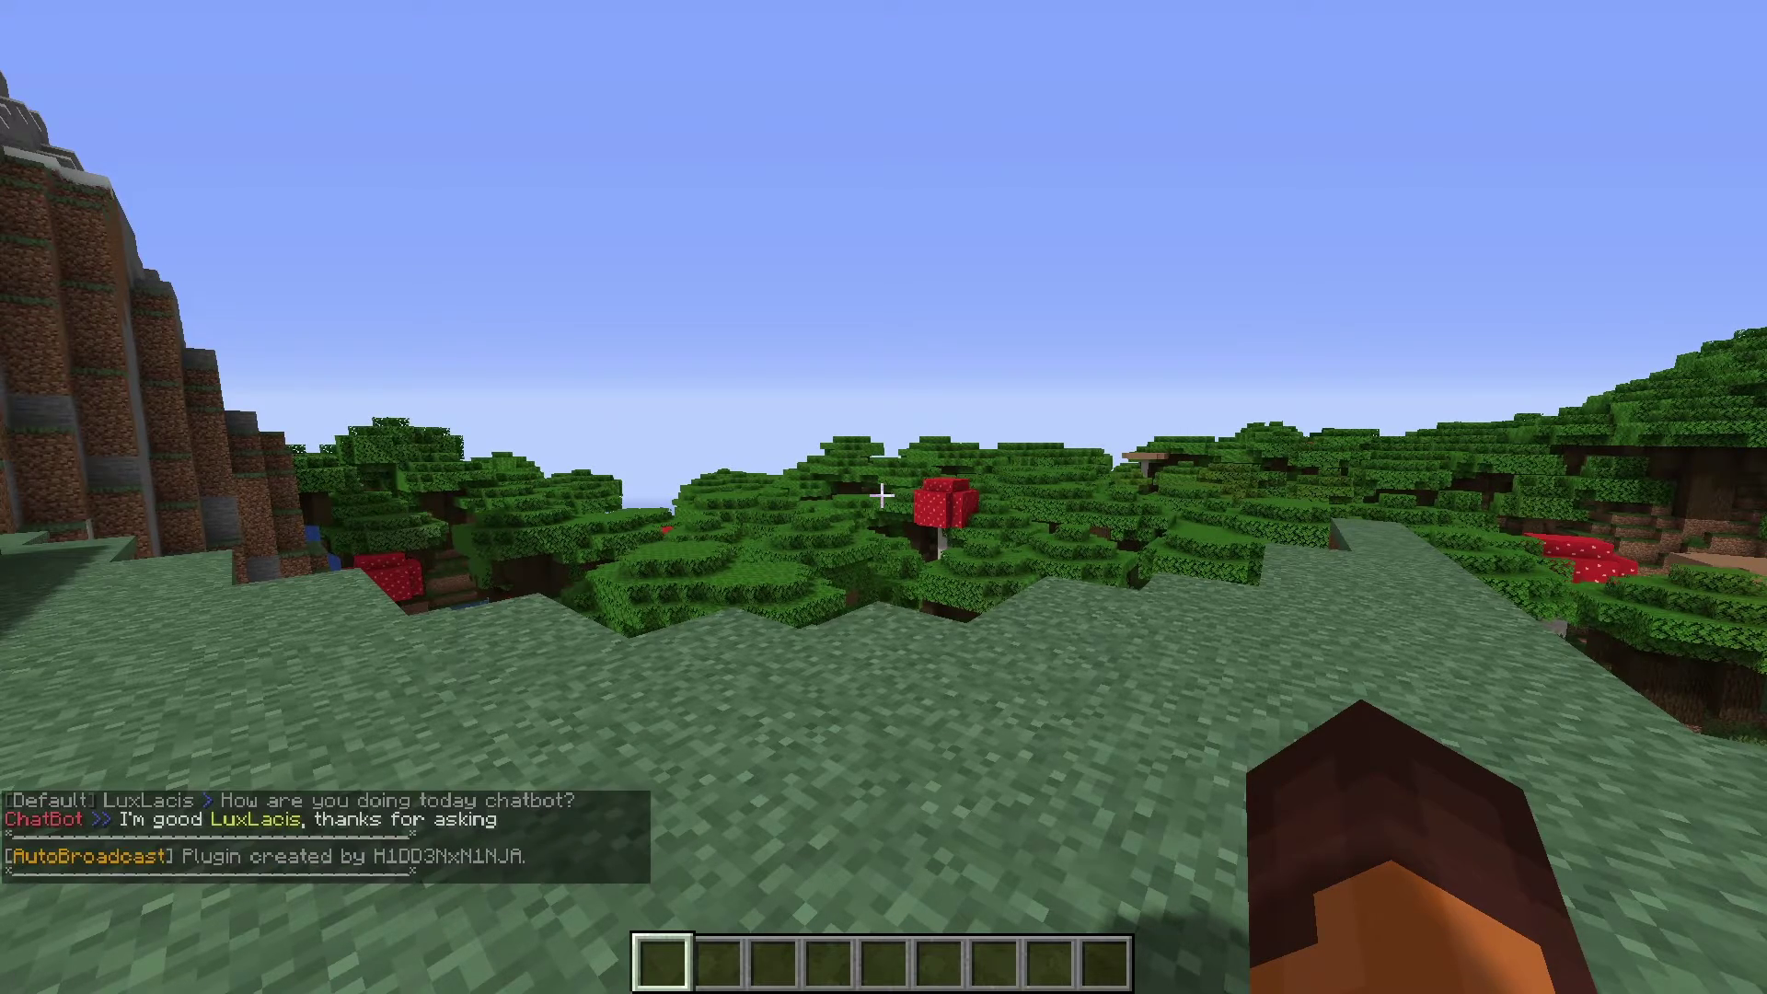
Show the plugin's command list with /chatmanager help and read through its first and second pages
type("t")
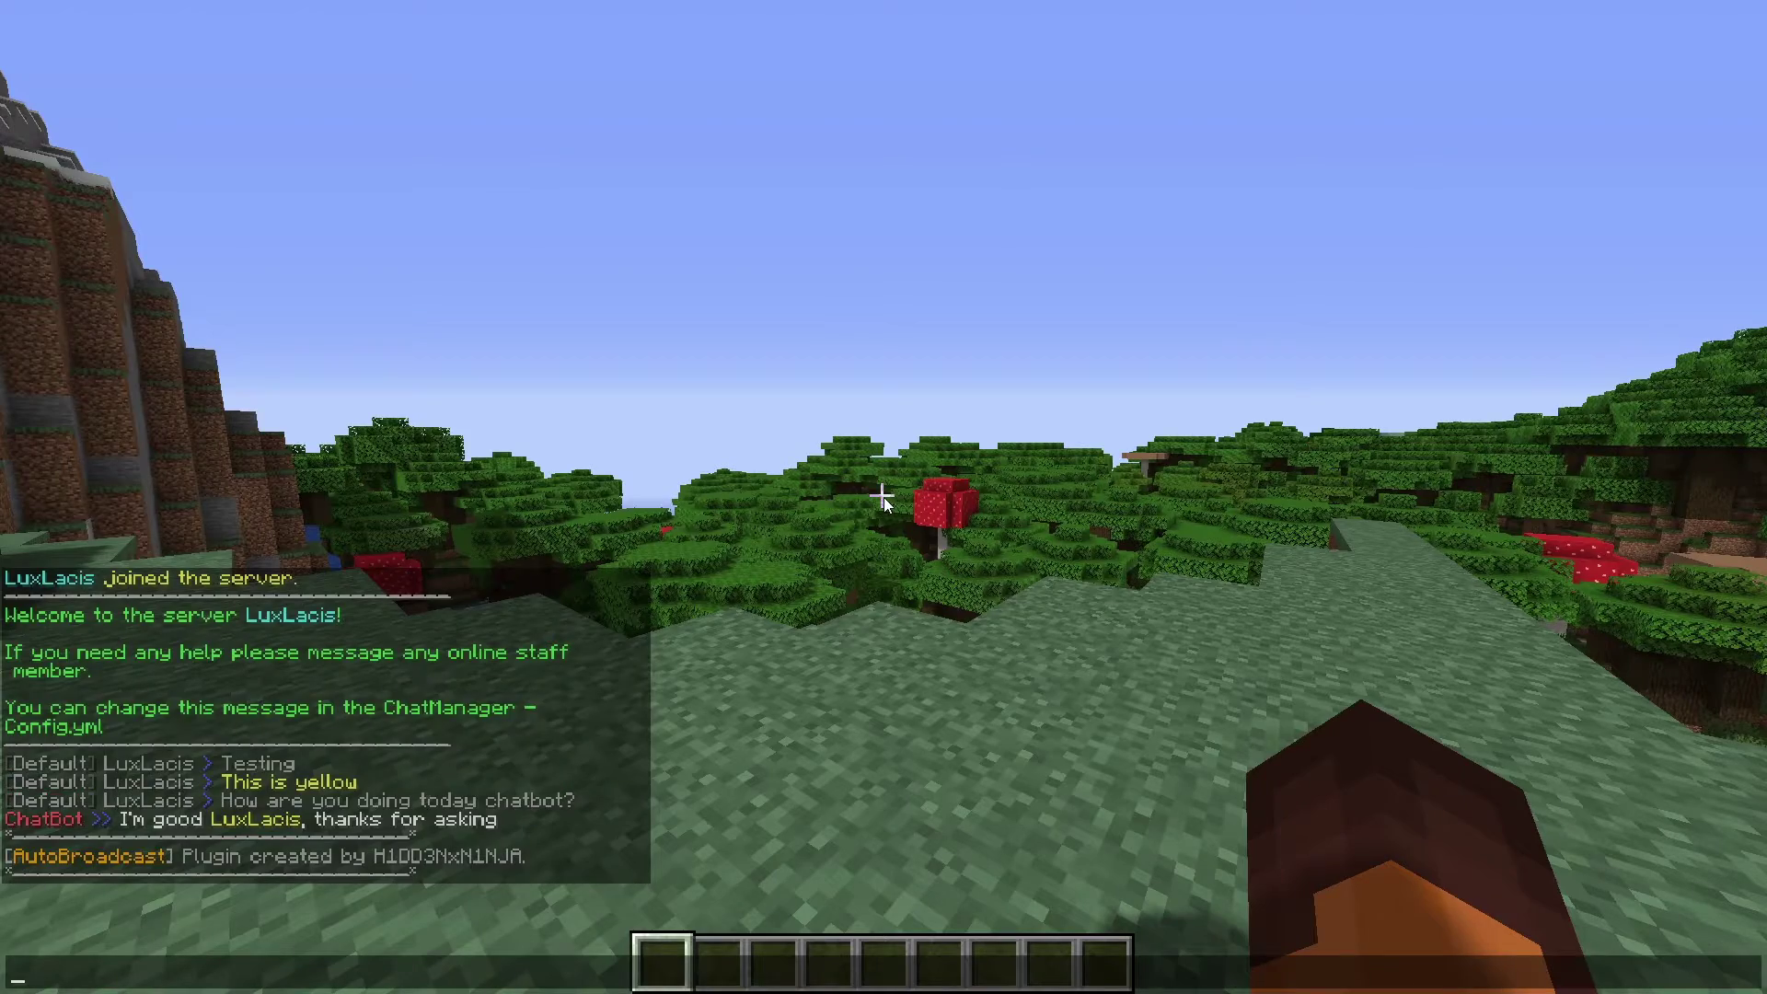
type("/chat")
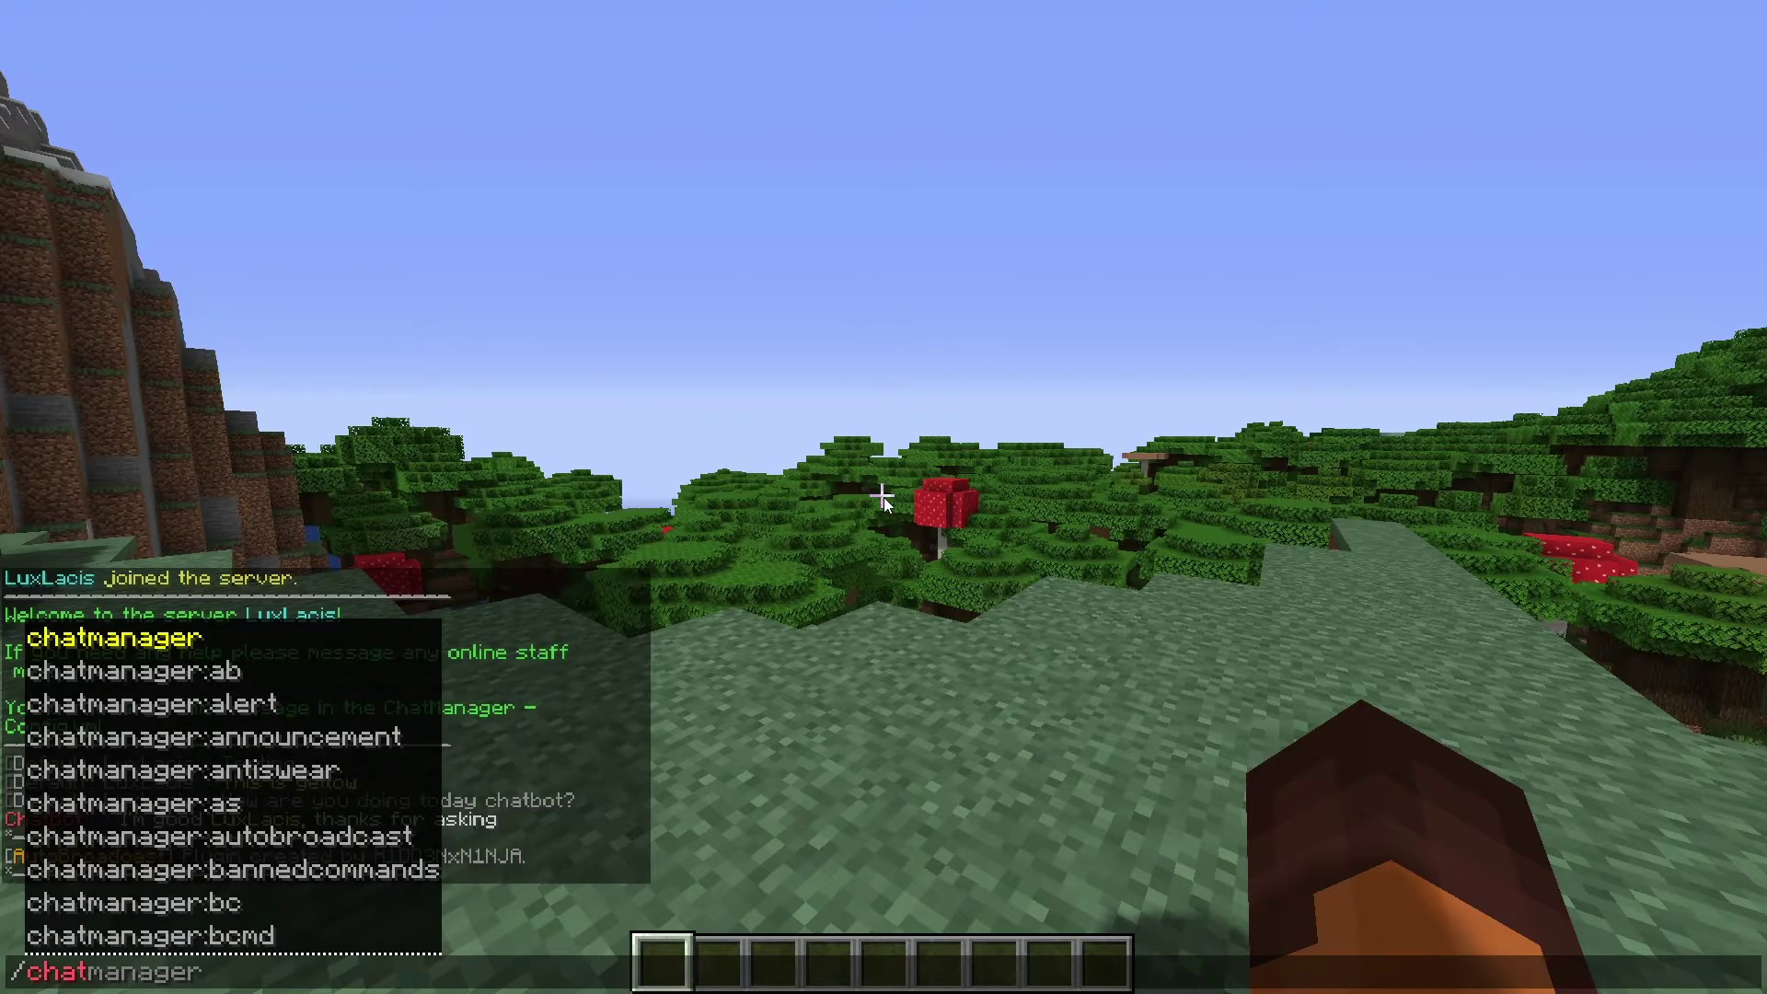
type("manager help")
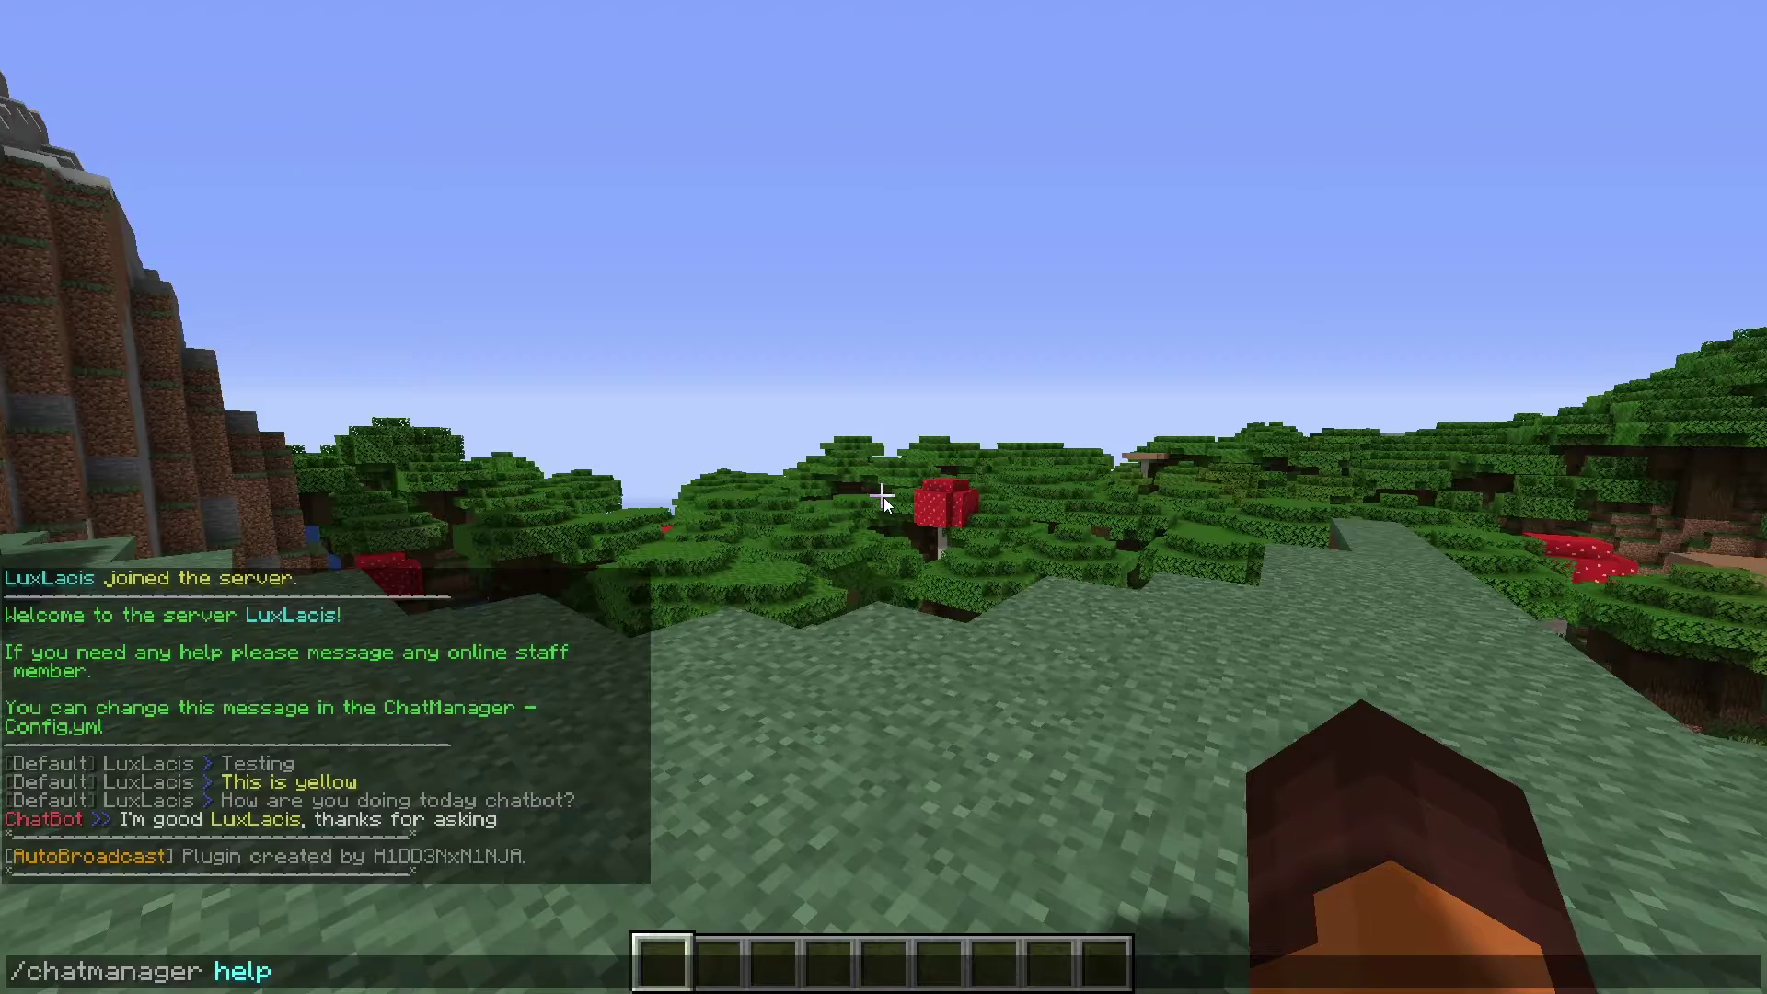
key("Return")
key("t")
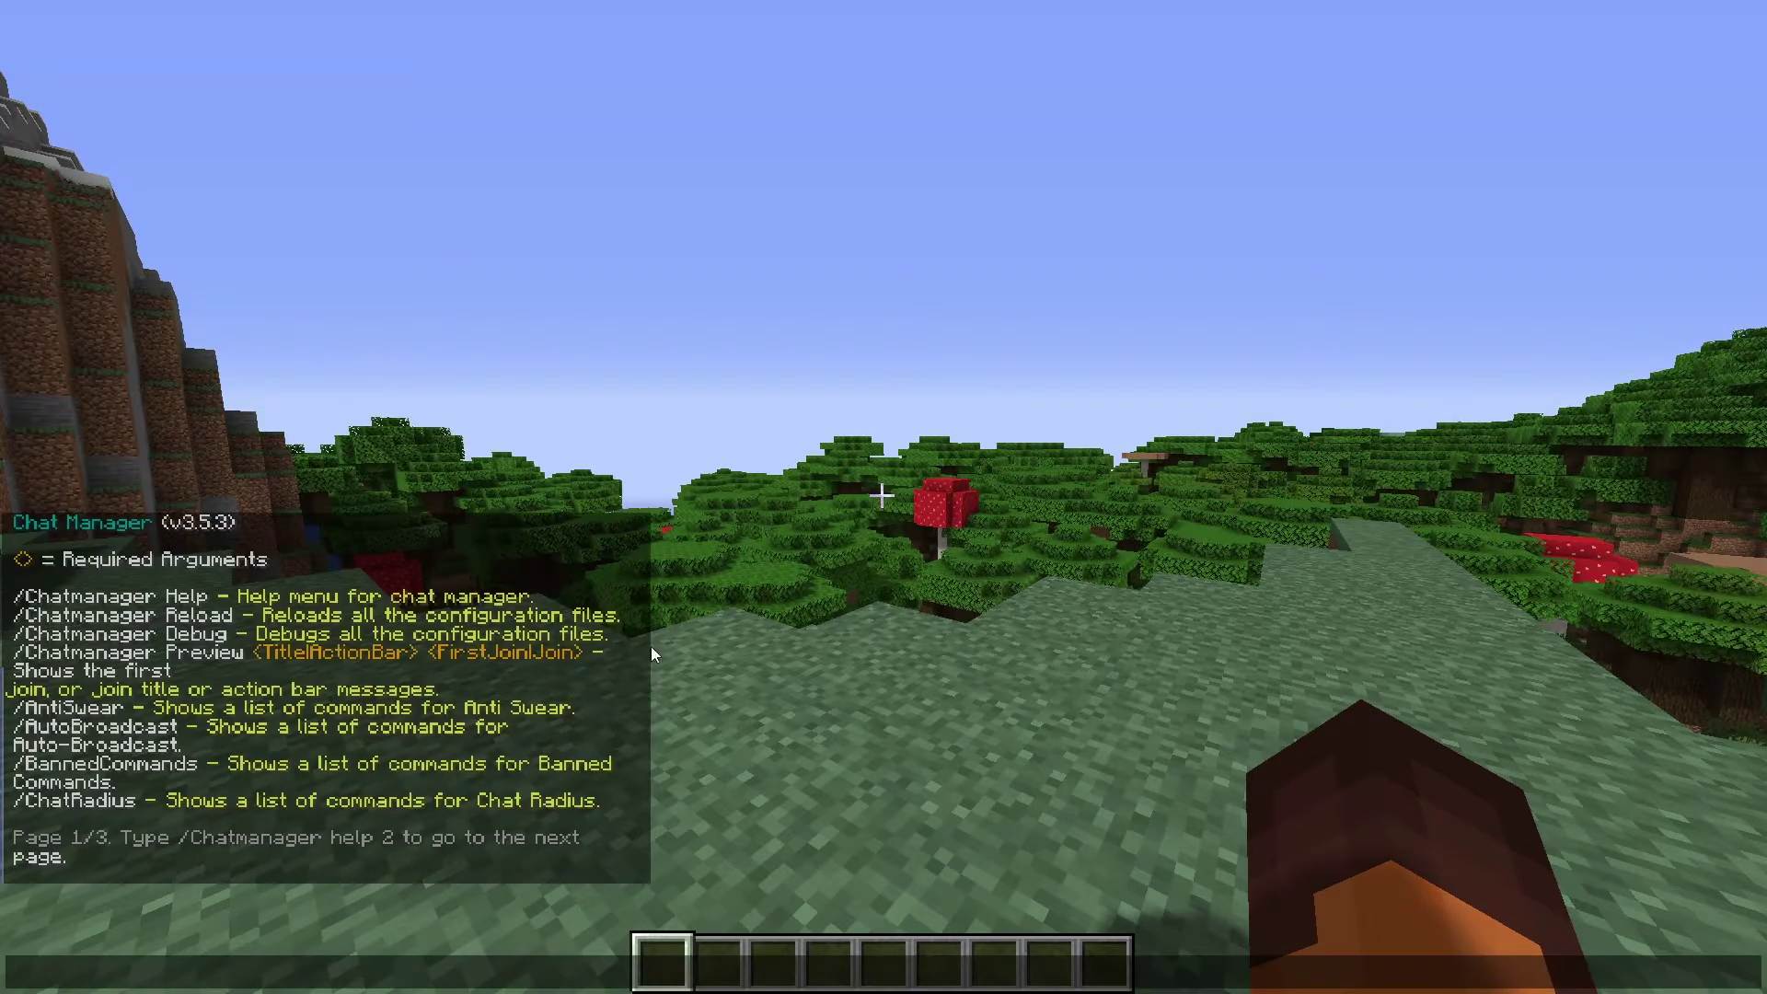
left_click(340, 833)
key("Return")
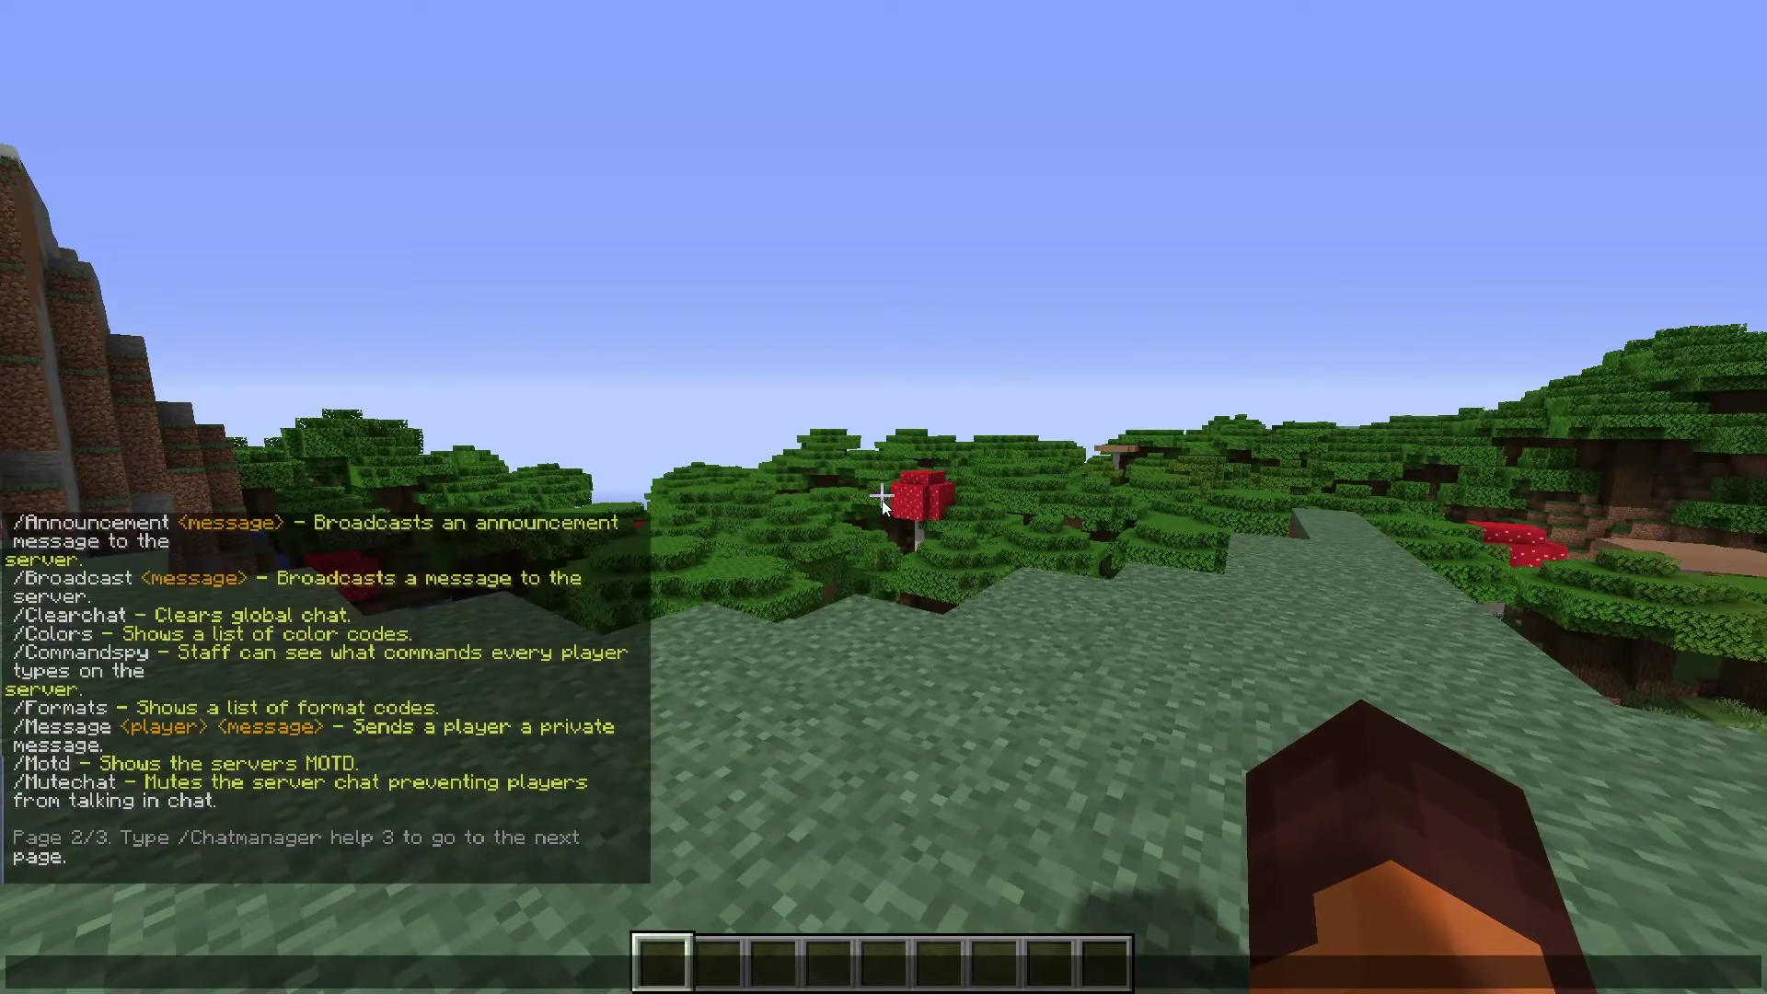
key("t")
scroll(390, 709, "up", 2)
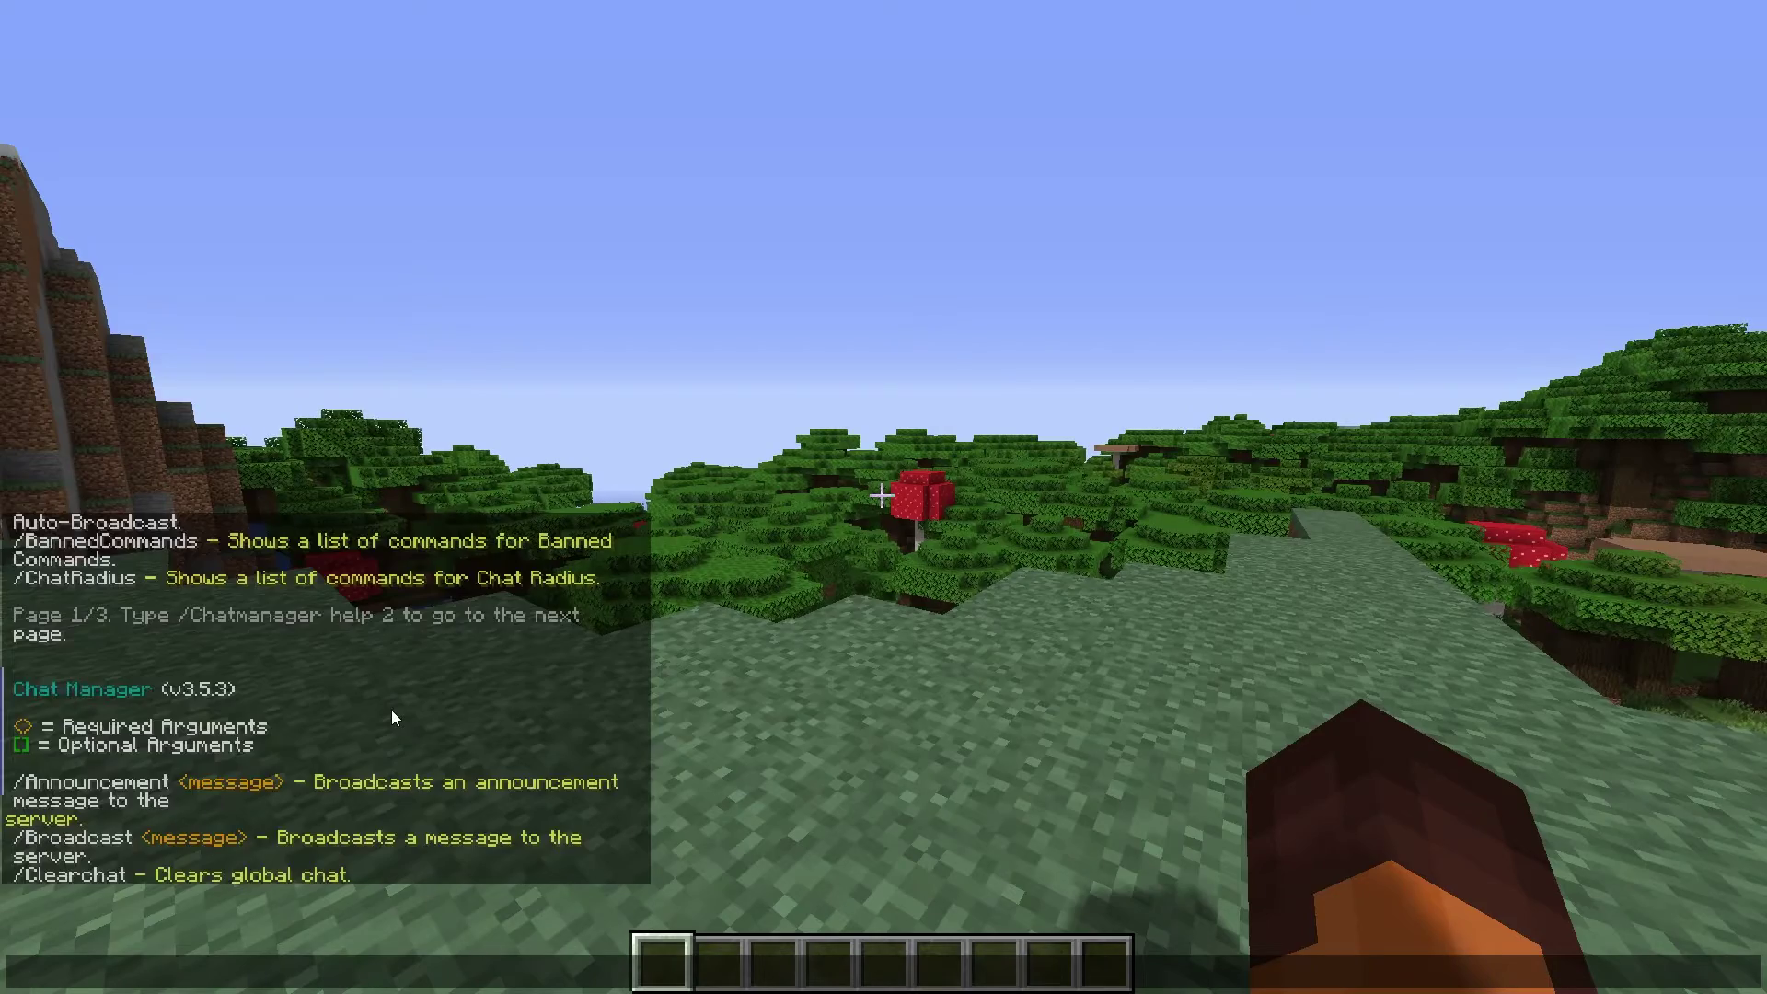
scroll(390, 709, "down", 2)
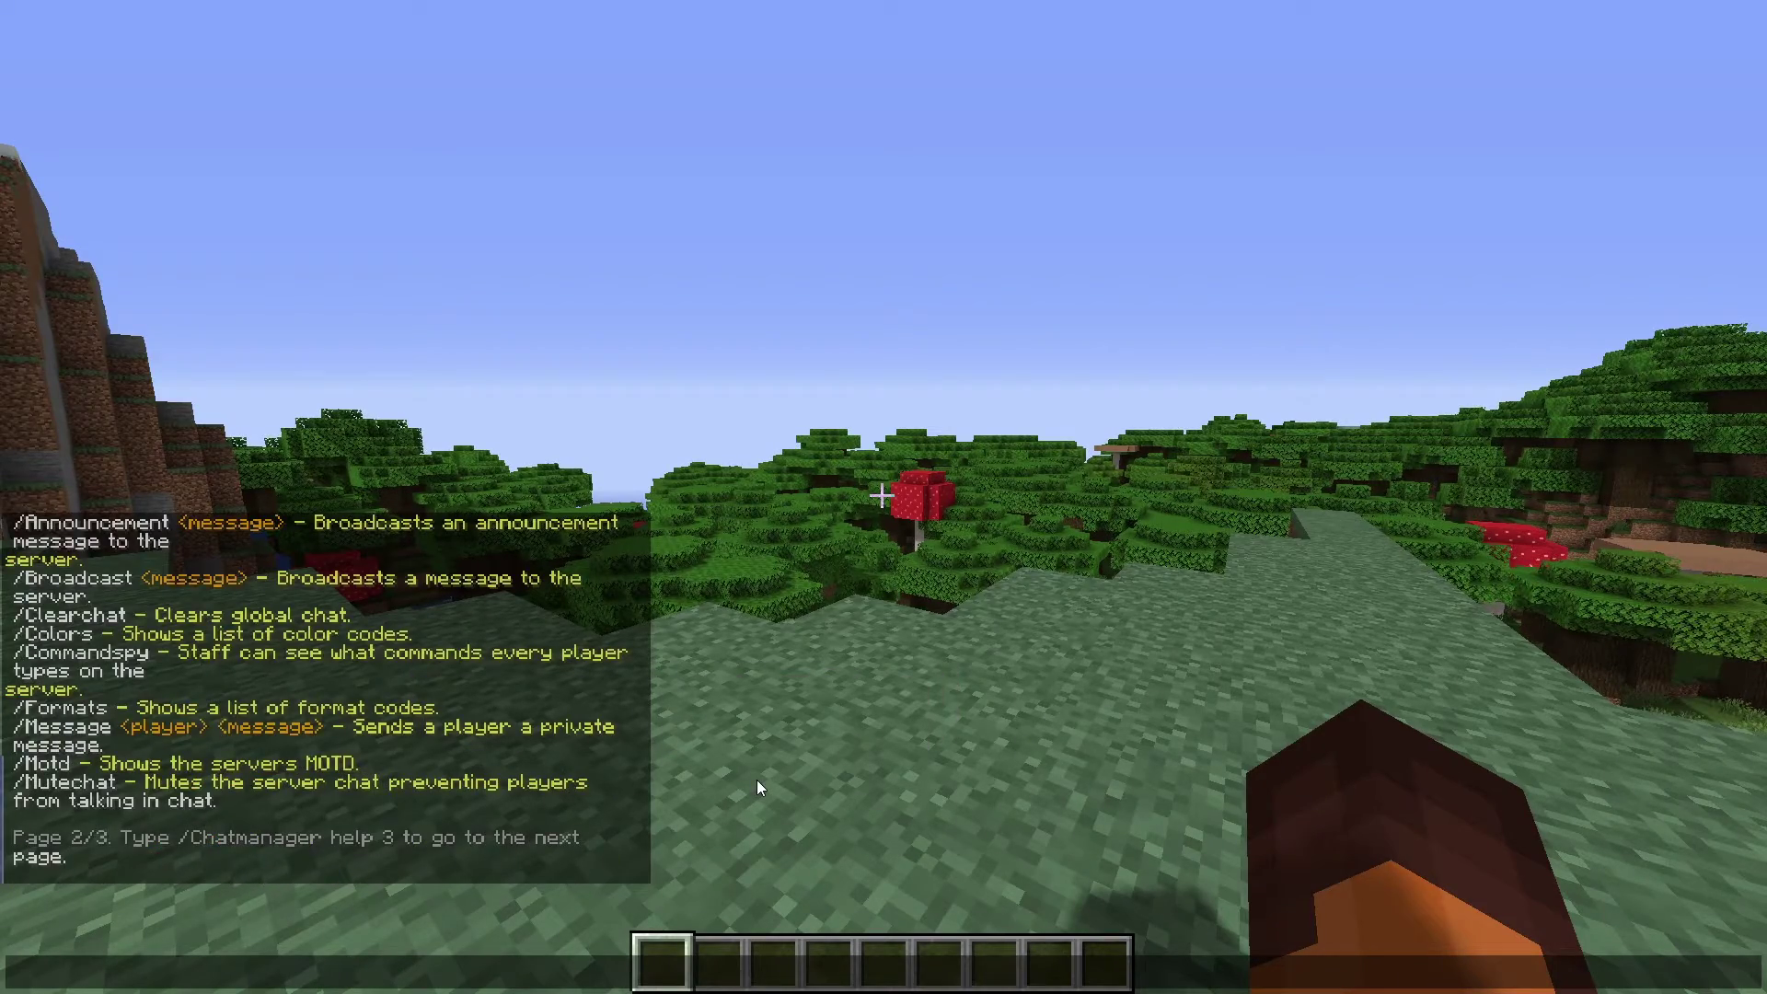
Broadcast the announcement "This is an announcement" and the warning "This is a warning!" with the /announcement and /warning commands
type("/announcement This is an announcement")
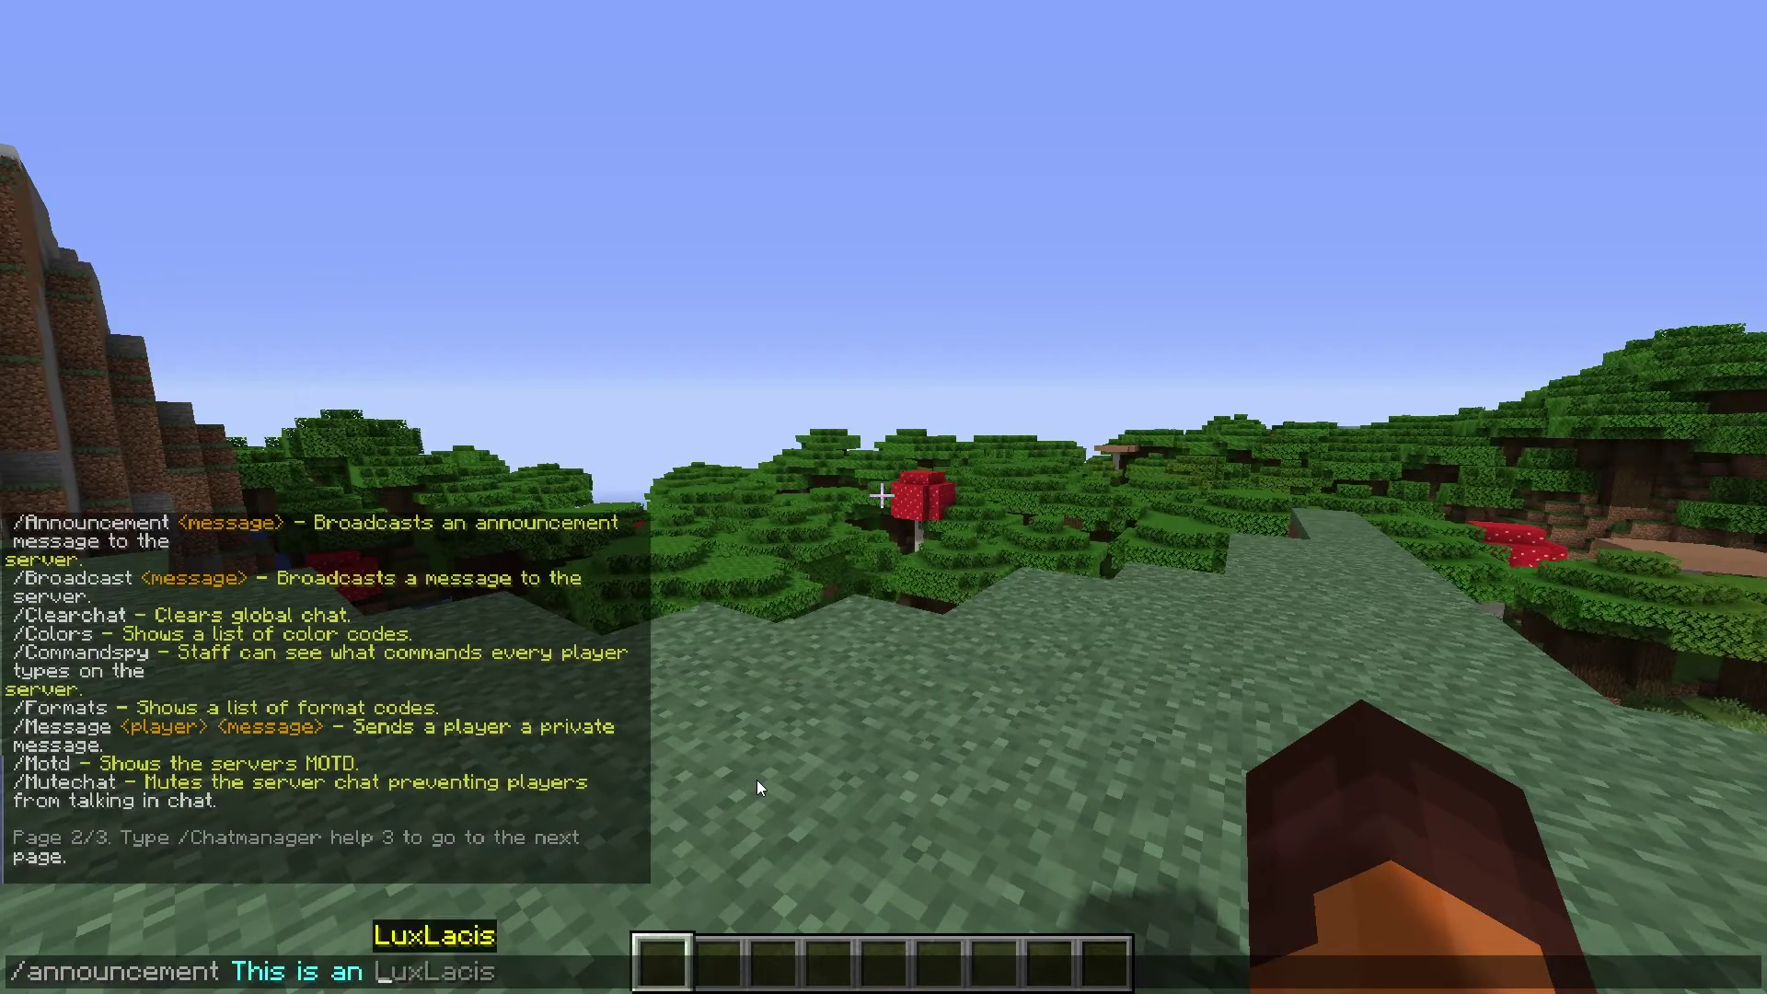
key("Return")
type("/warning This is a warning!")
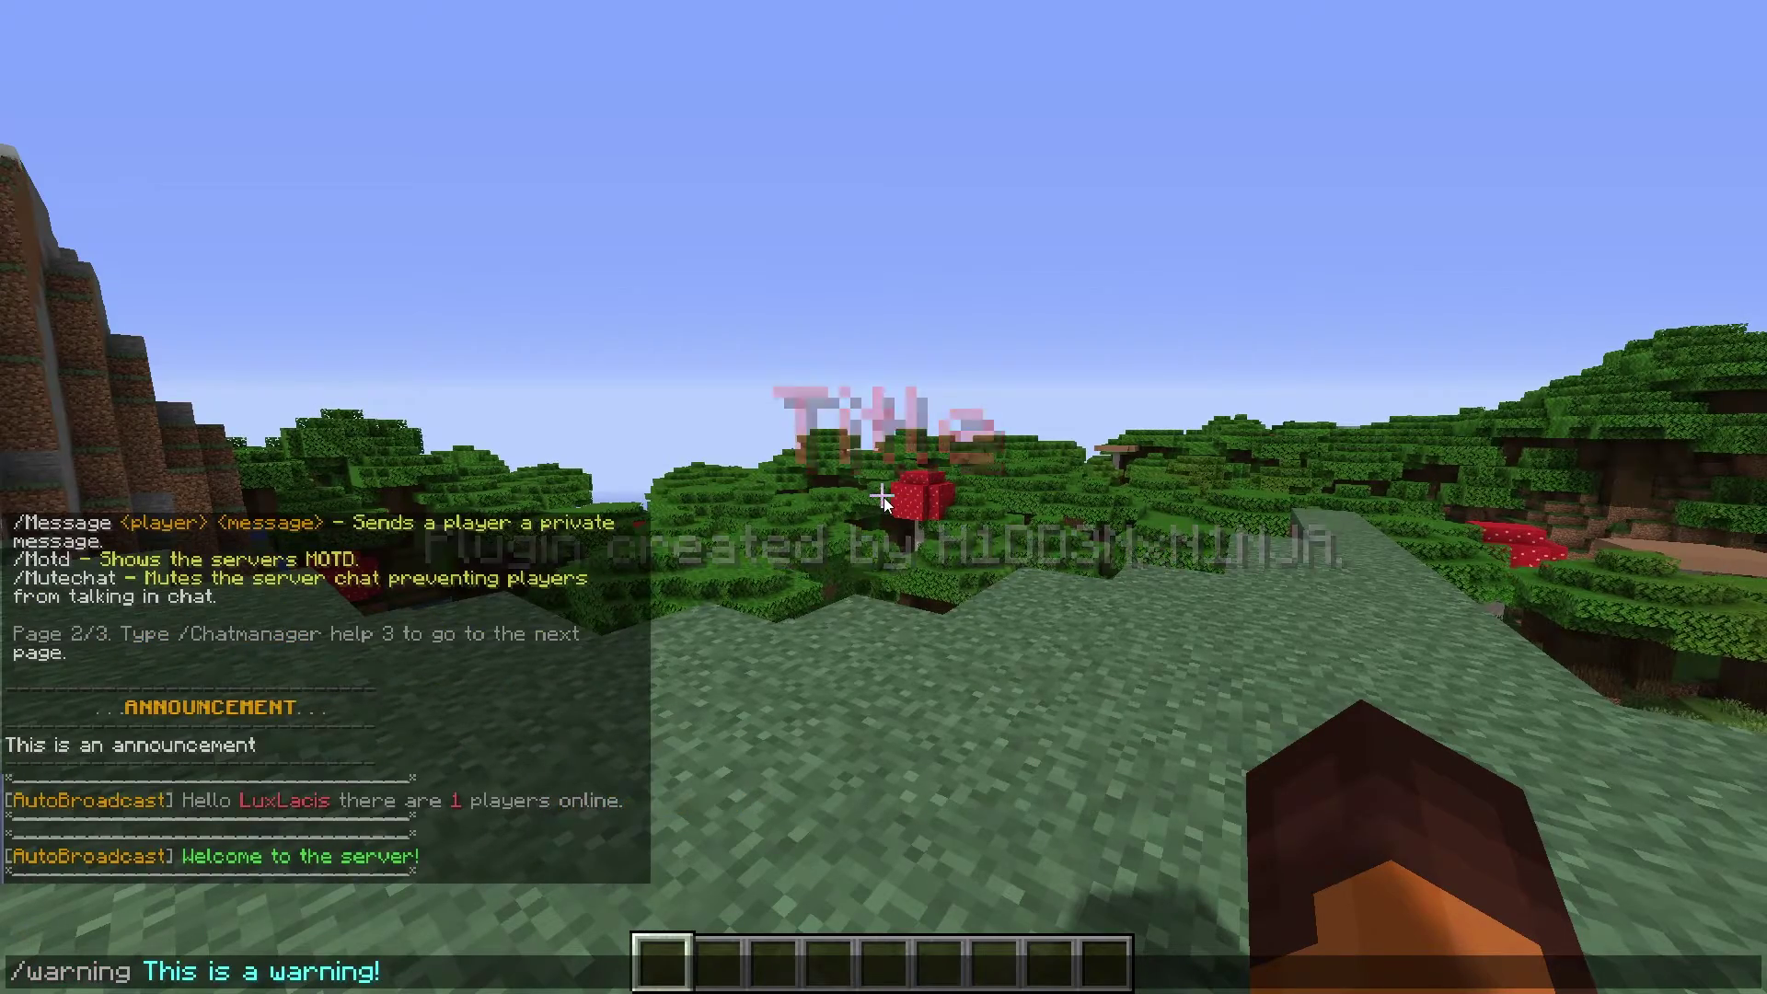
key("Return")
Mute the server chat with /mutechat and clear it with /clearchat
type("t")
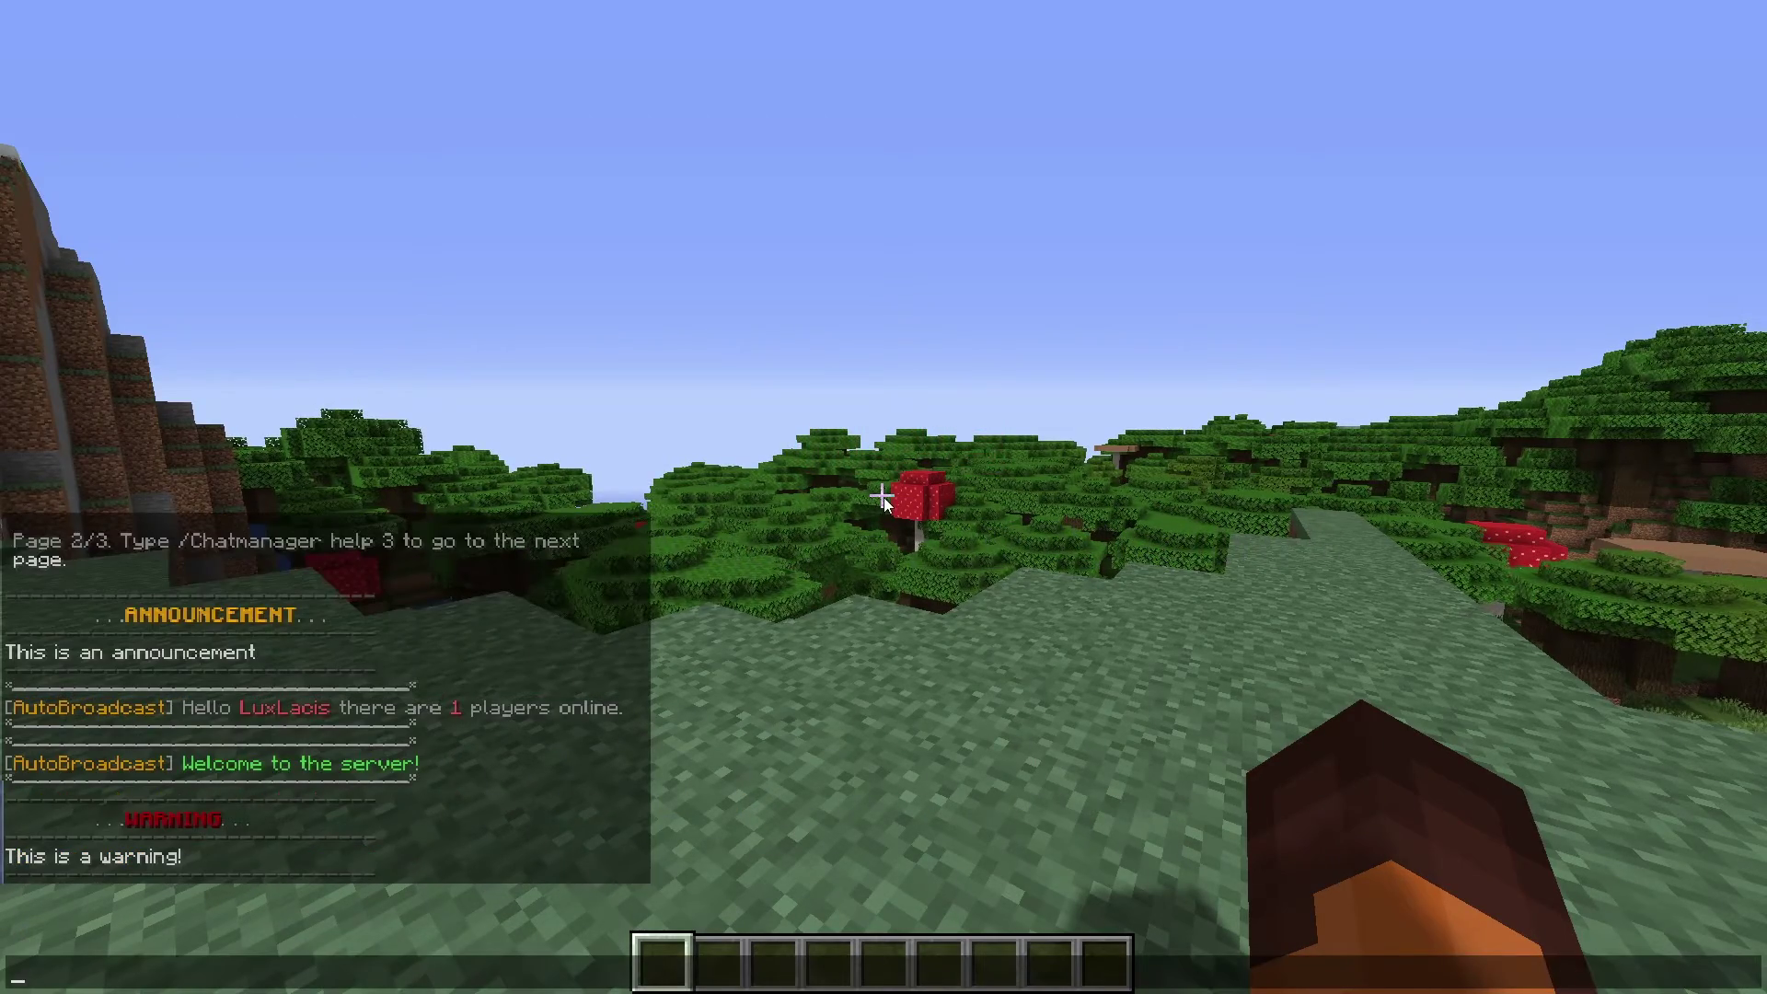
type("/mute")
key("Tab")
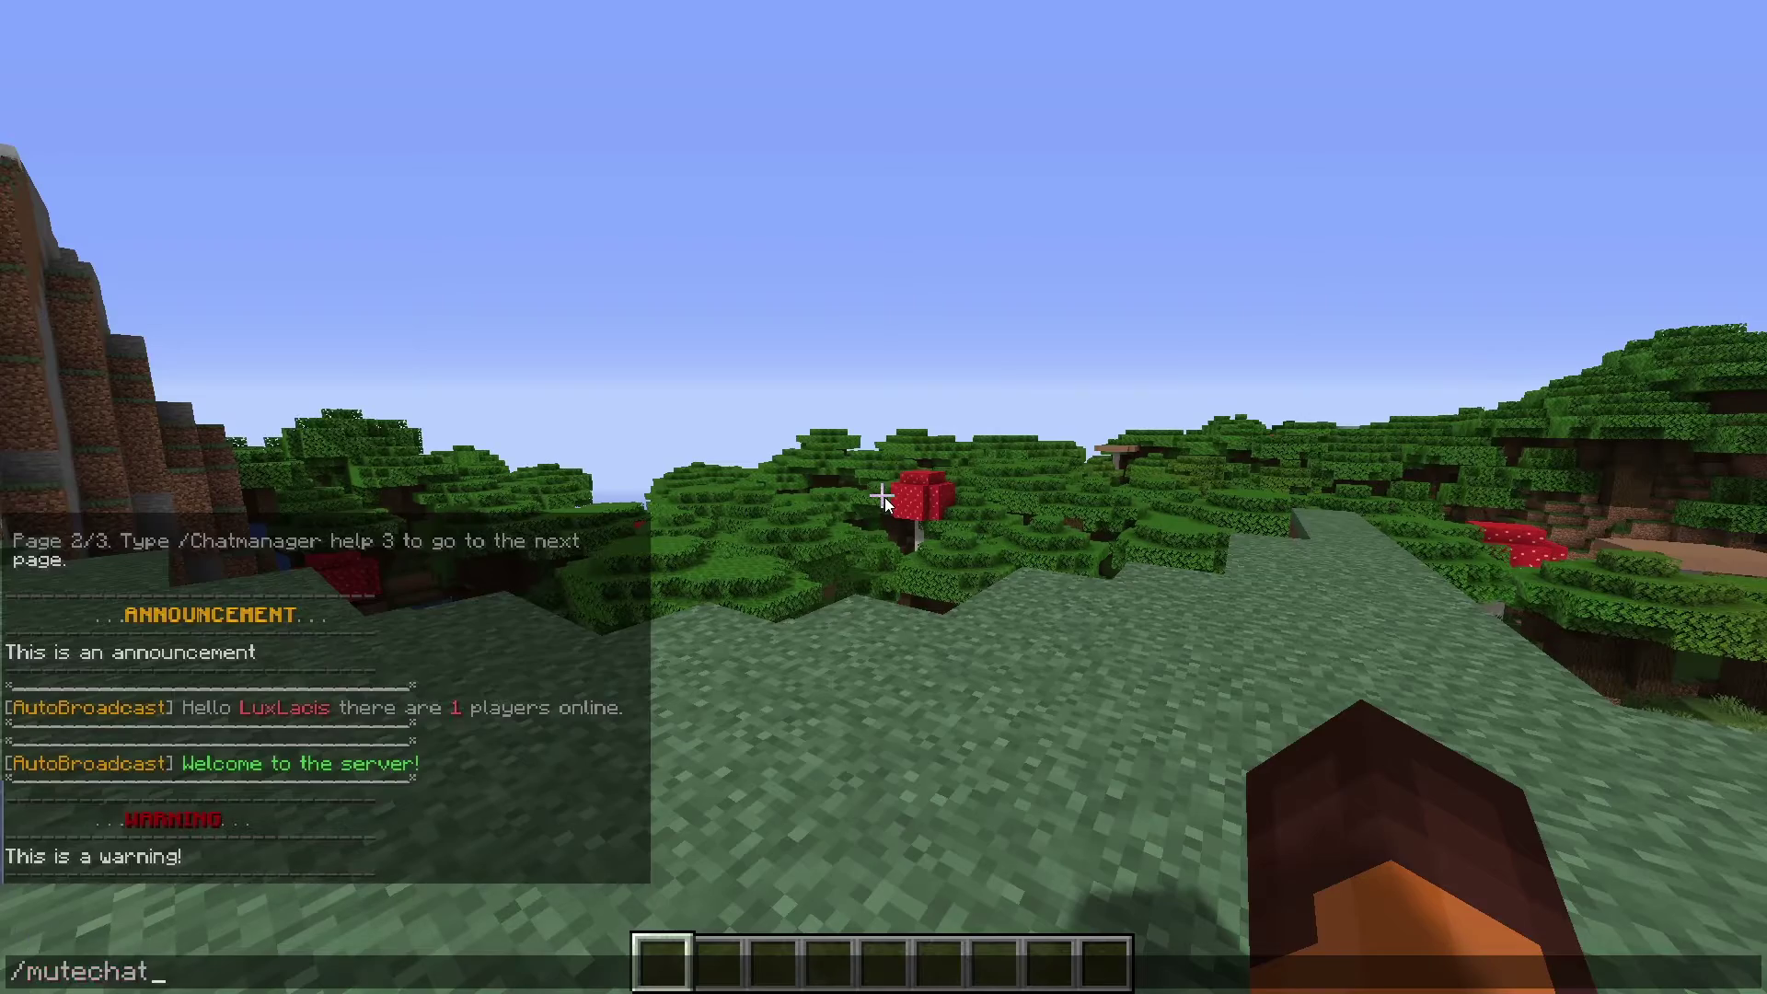
key("Return")
type("t/clearchat")
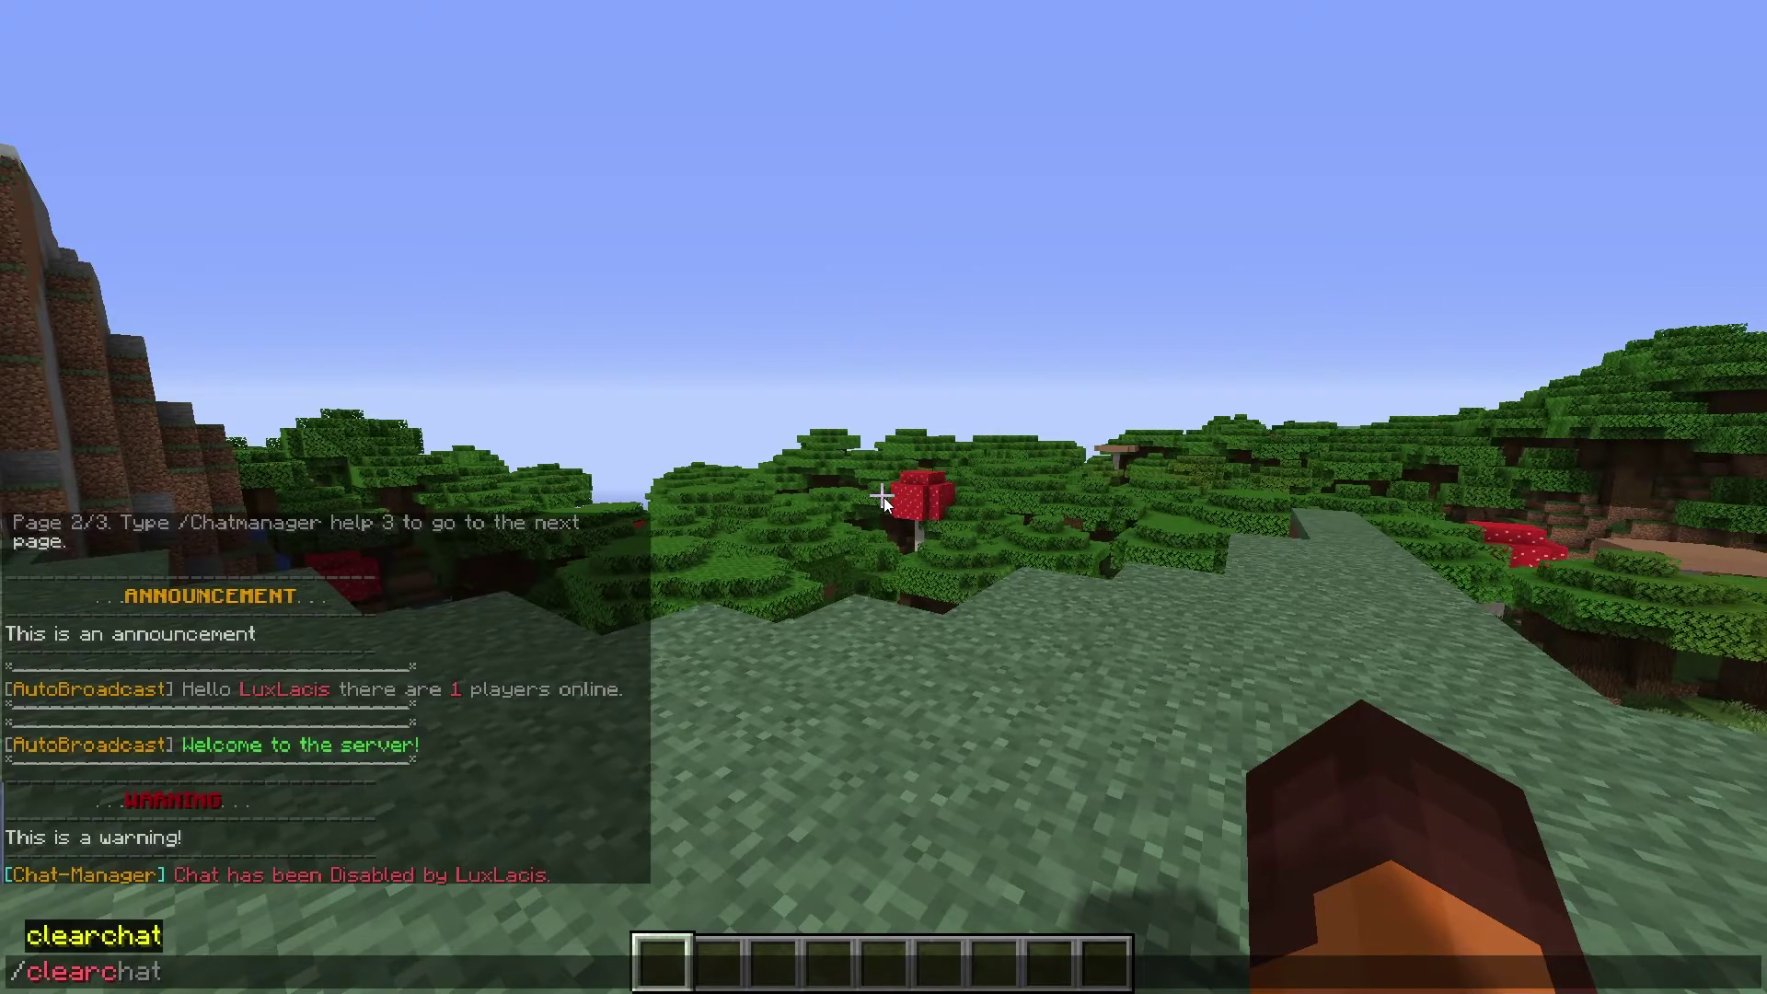
key("Return")
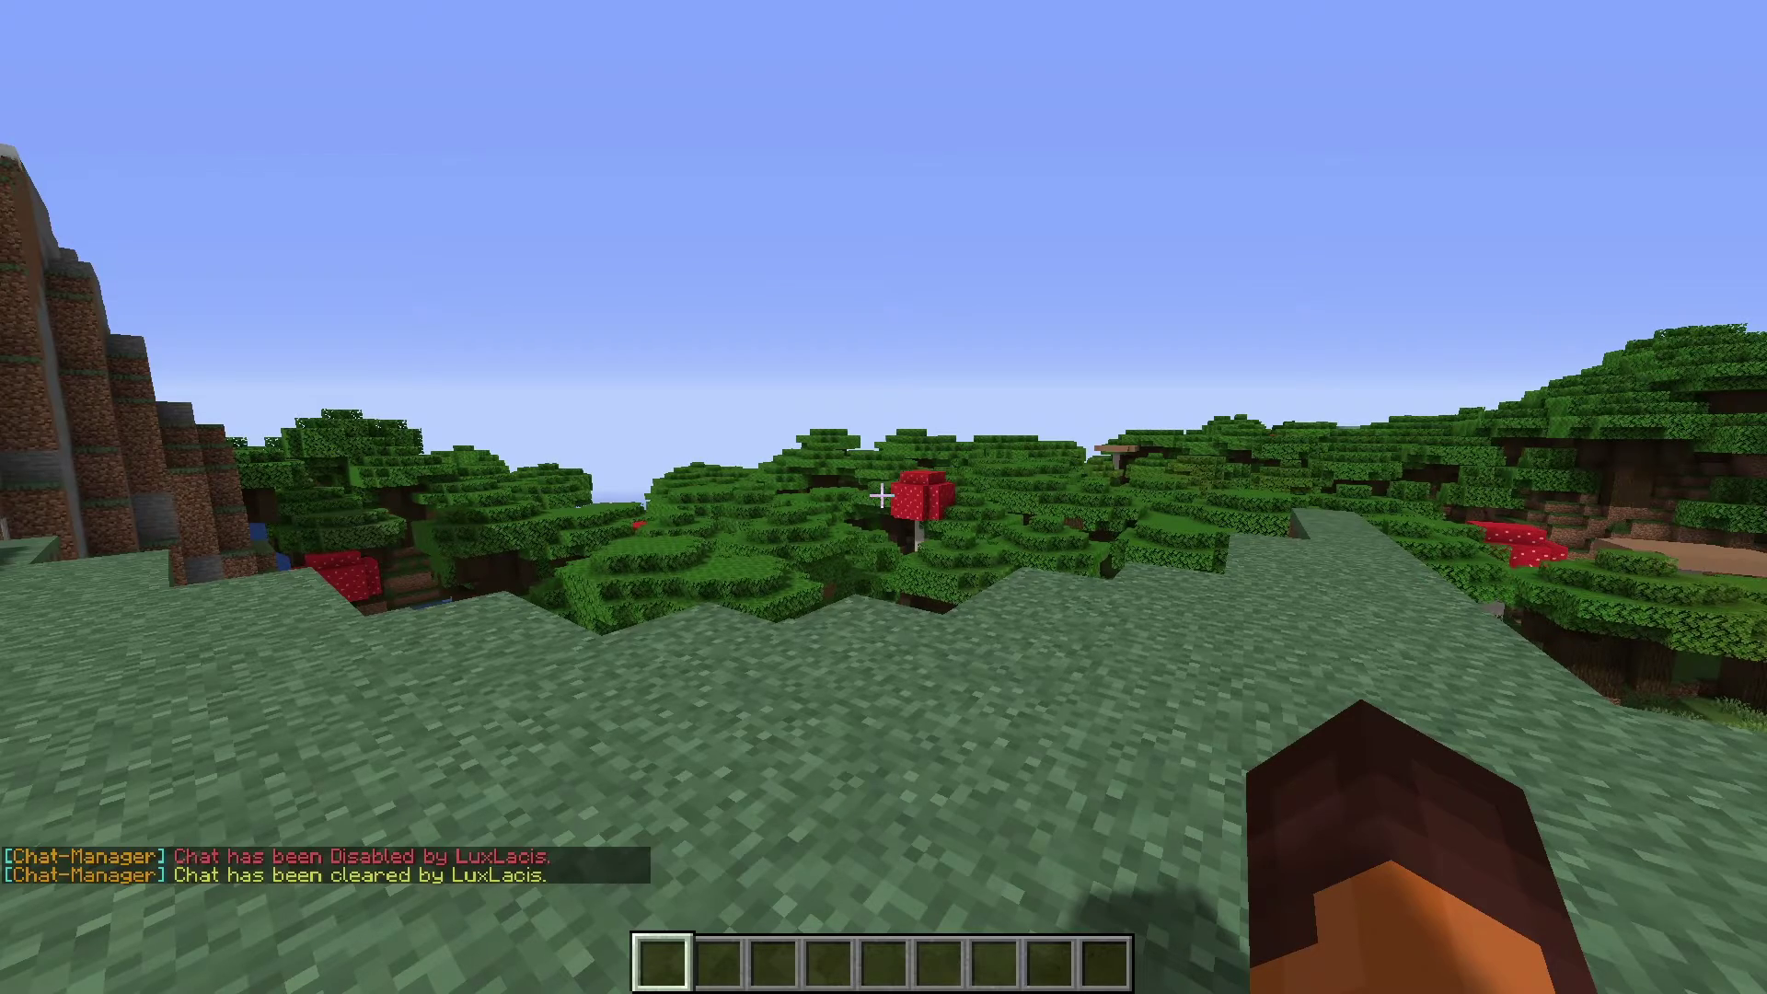
Try to list the auto-broadcast messages with /autobroadcast list
type("t/autobroadcast ")
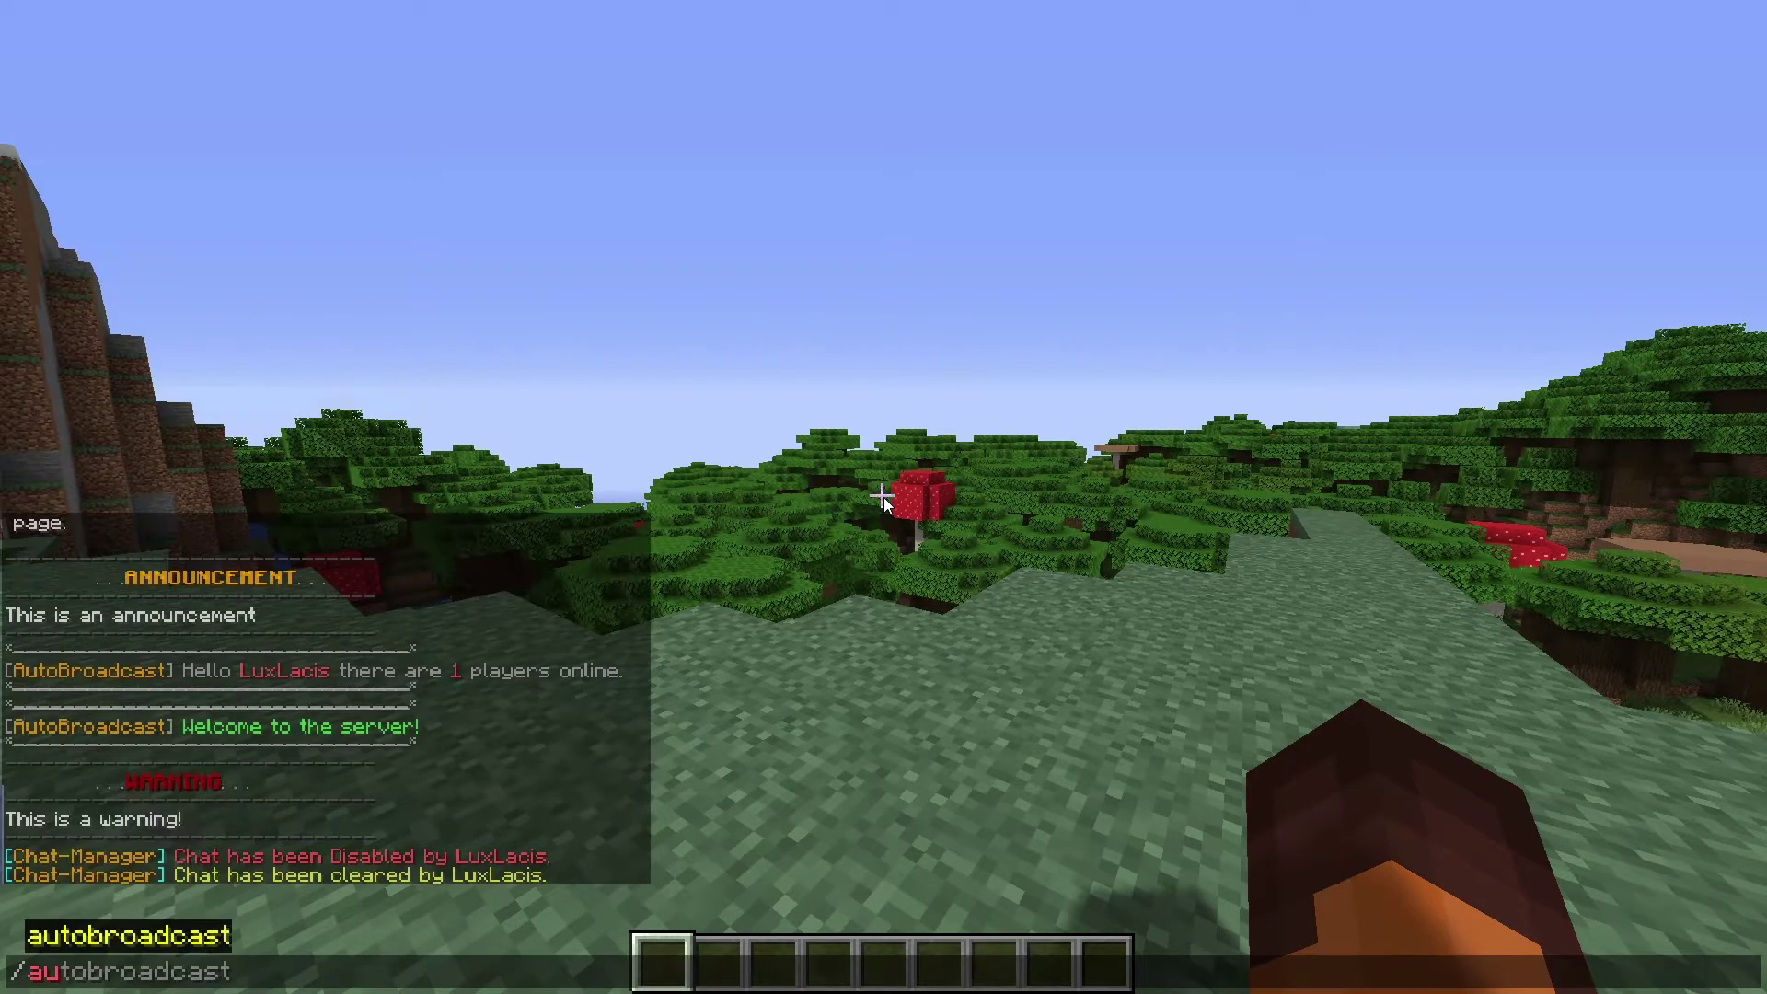
type("list")
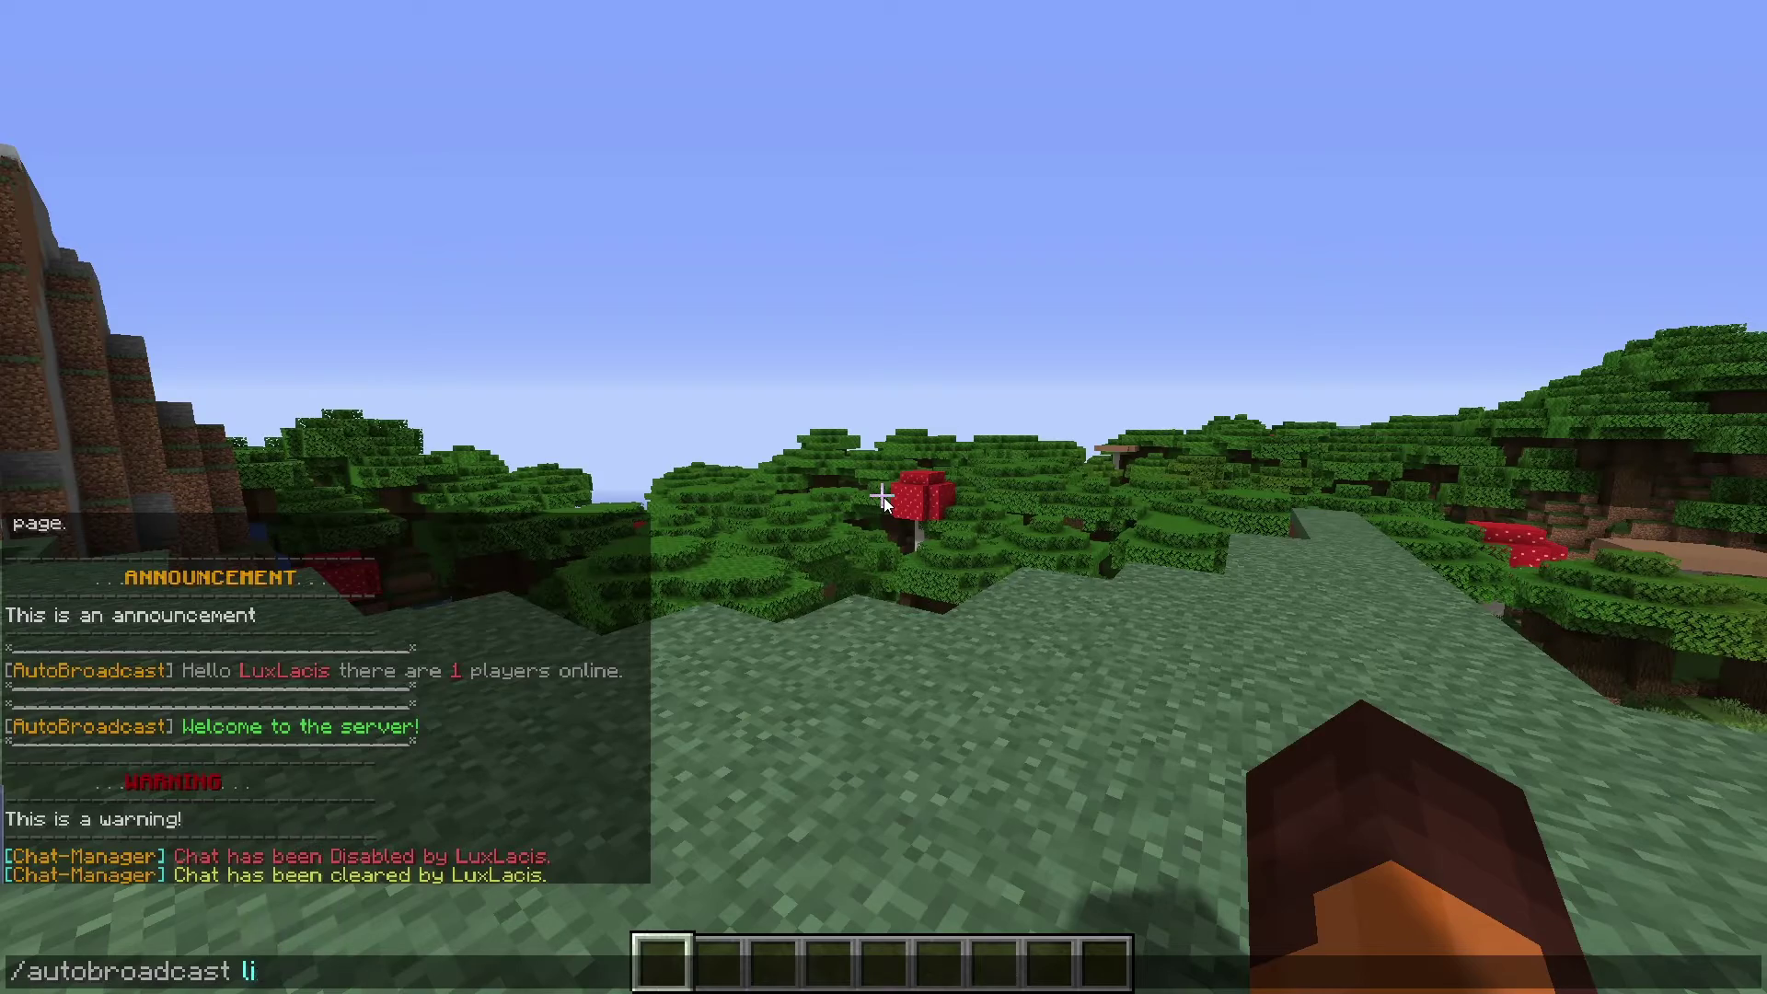
key("Return")
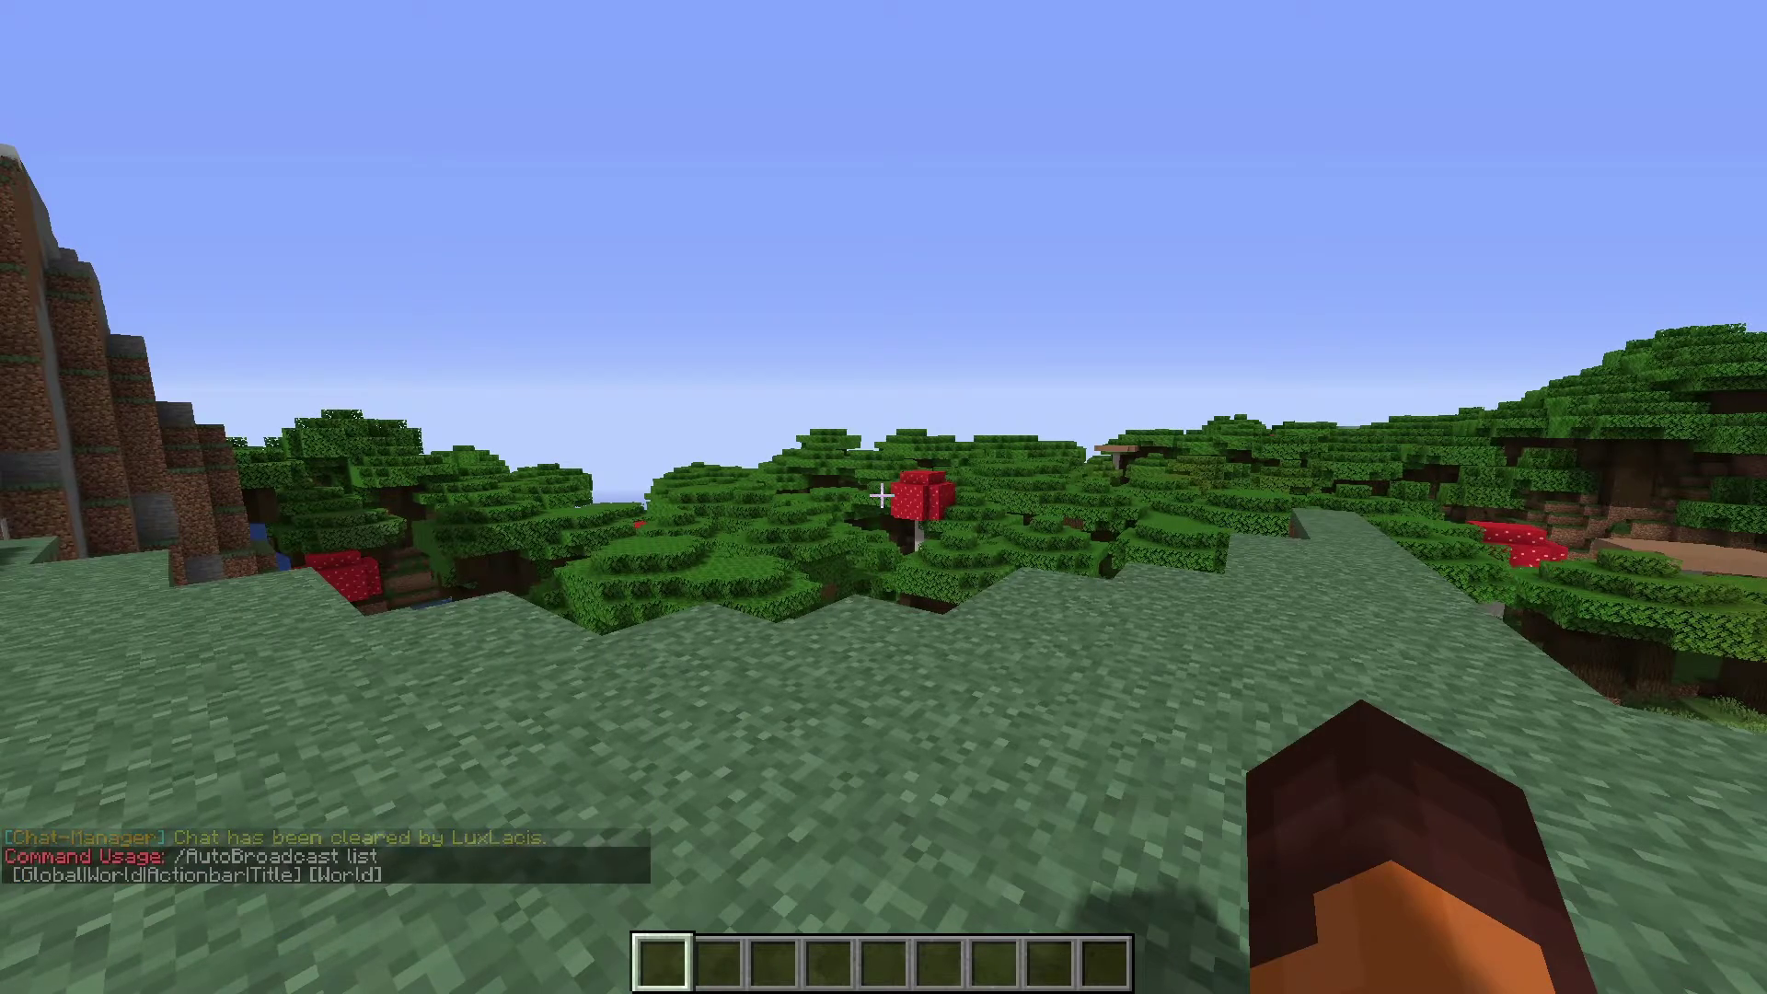
List the global auto-broadcast messages with /autobroadcast list global and read them in the chat
key("t")
key("Up")
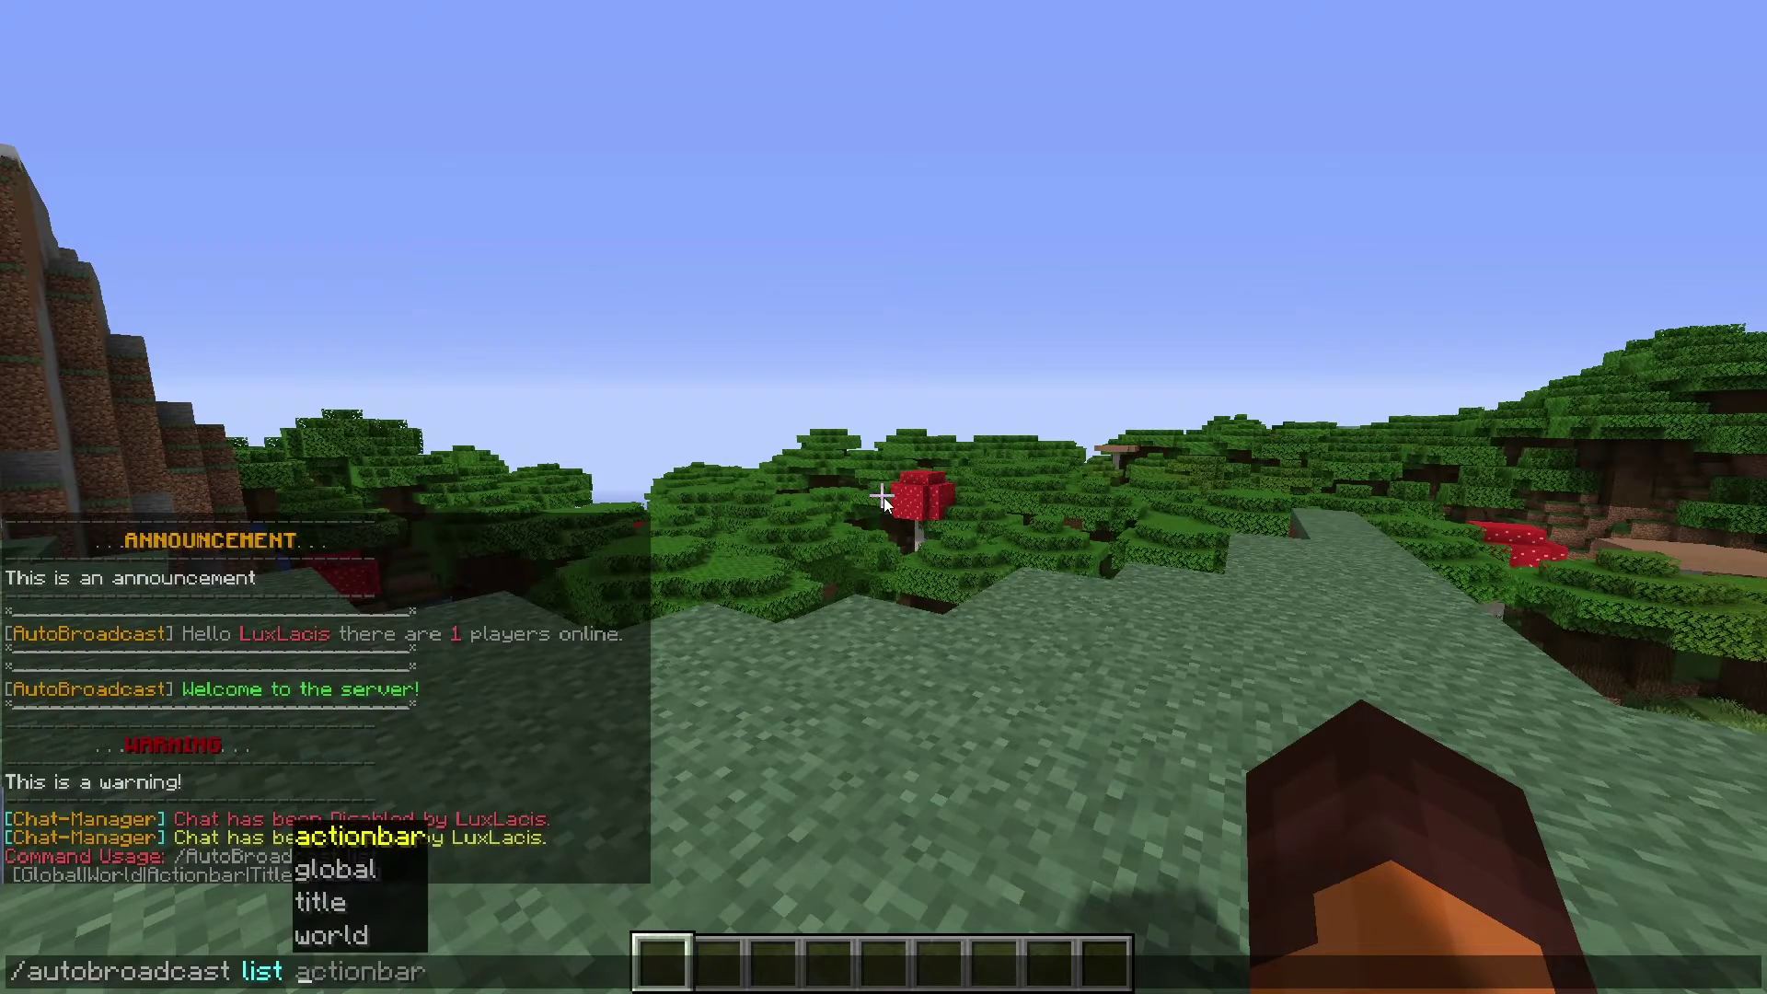
key("Tab")
key("Tab")
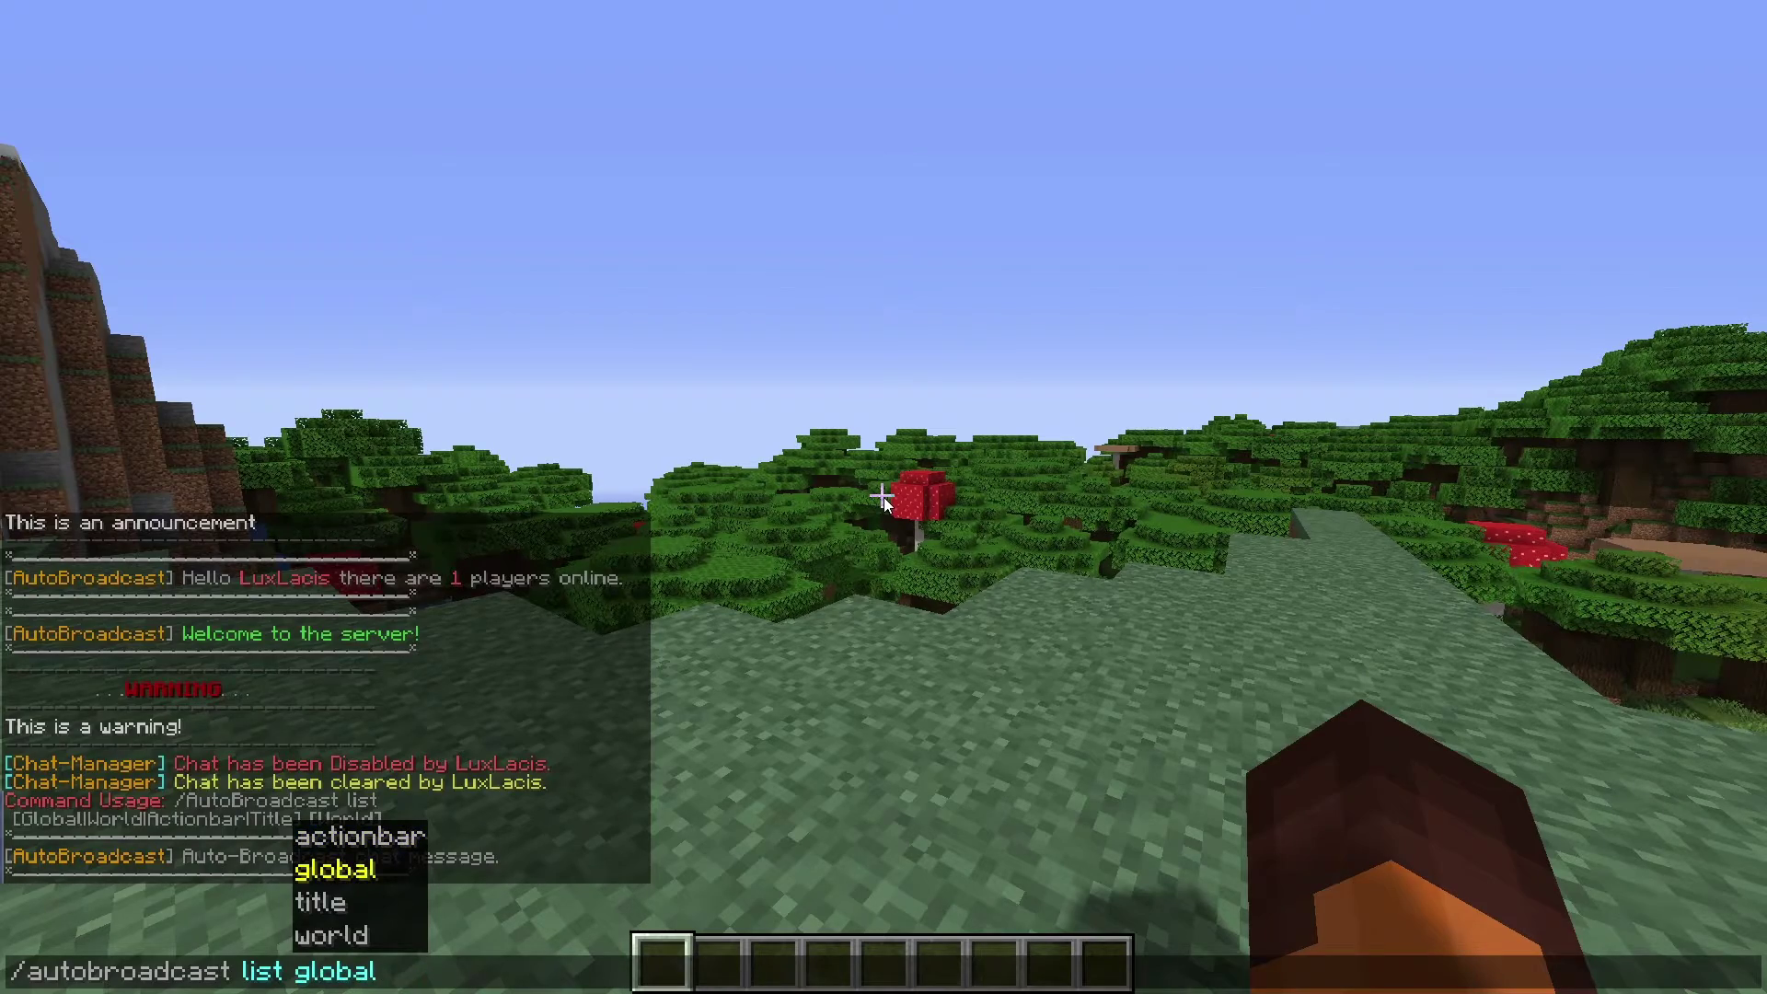
key("Return")
key("t")
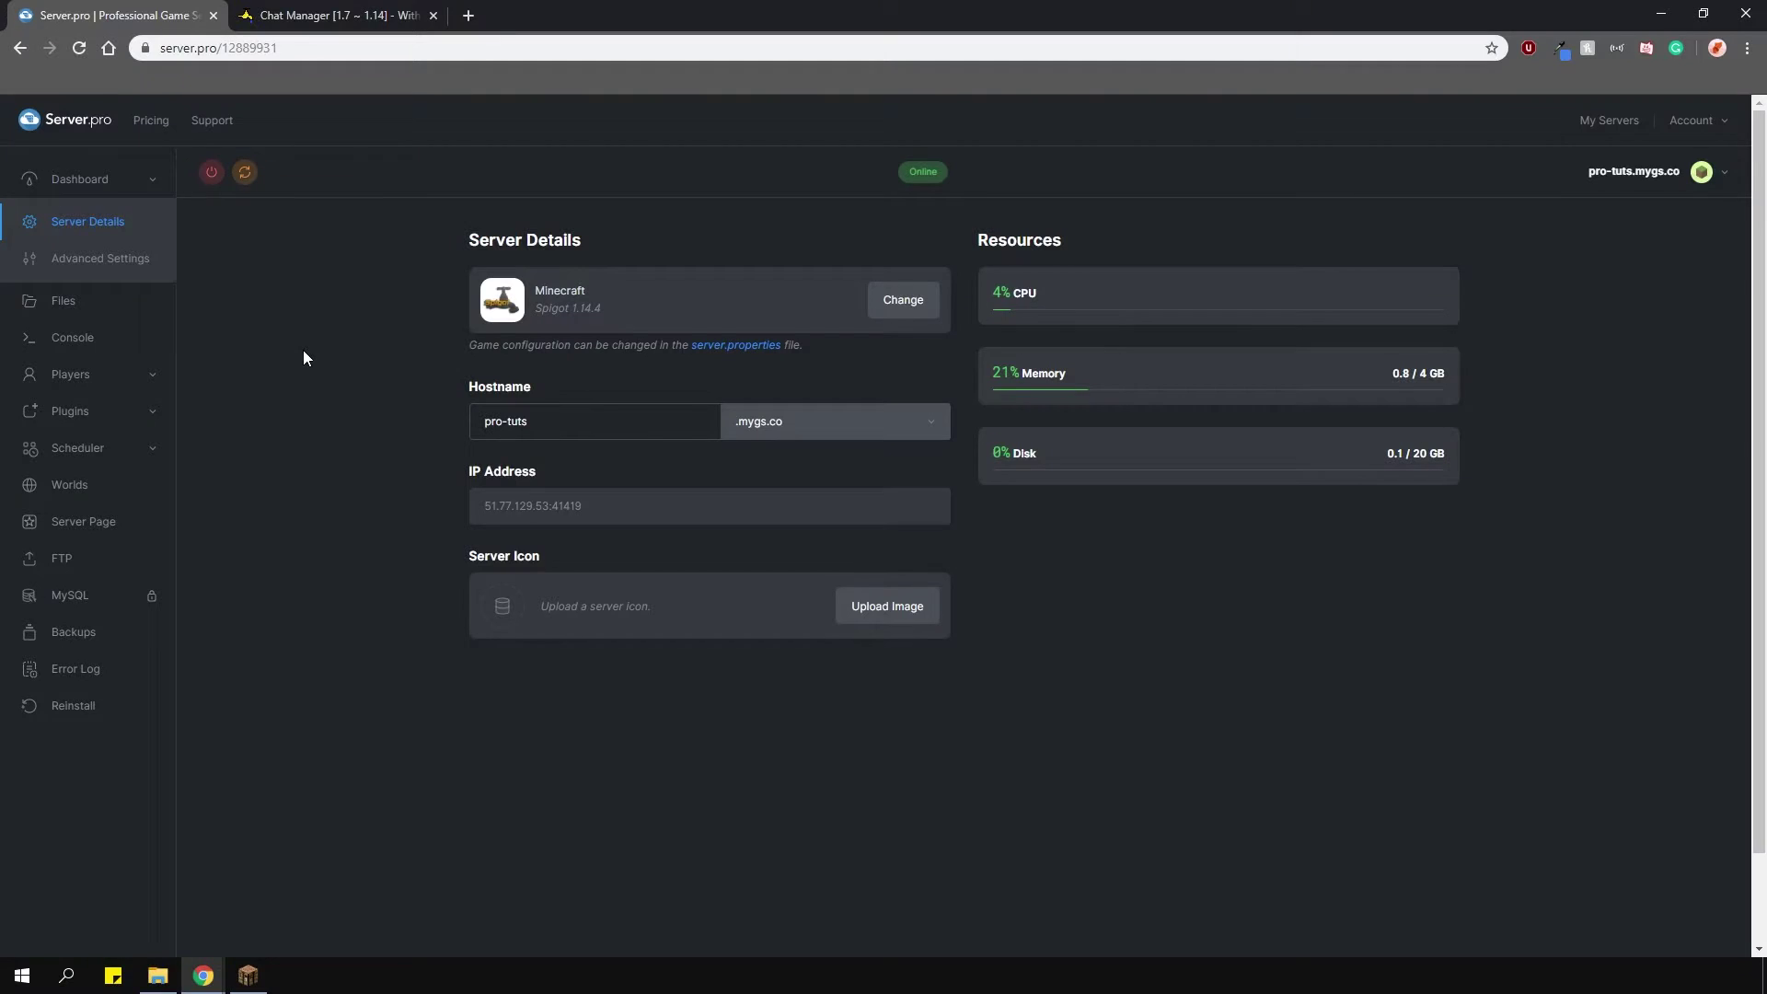
In the Server.pro file manager, open AutoBroadcast.yml from plugins/ChatManager, review its global, per-world, action bar and title messages, and close it without saving
left_click(113, 303)
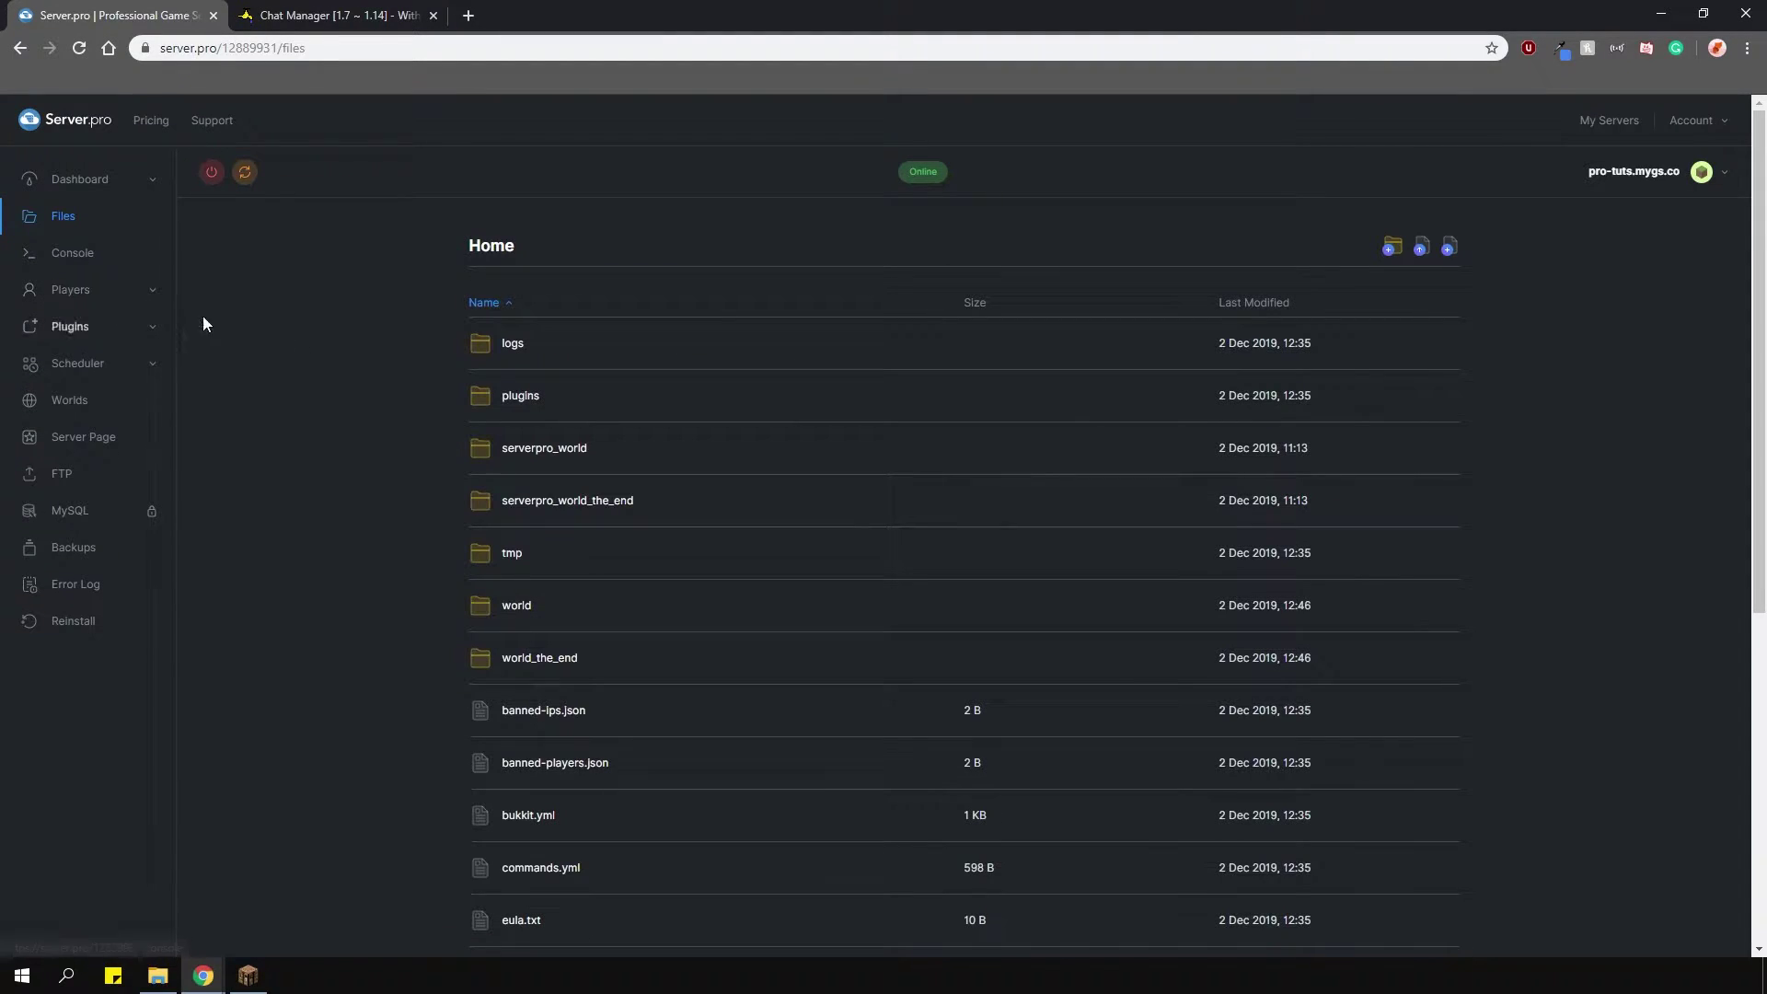
left_click(520, 395)
left_click(559, 405)
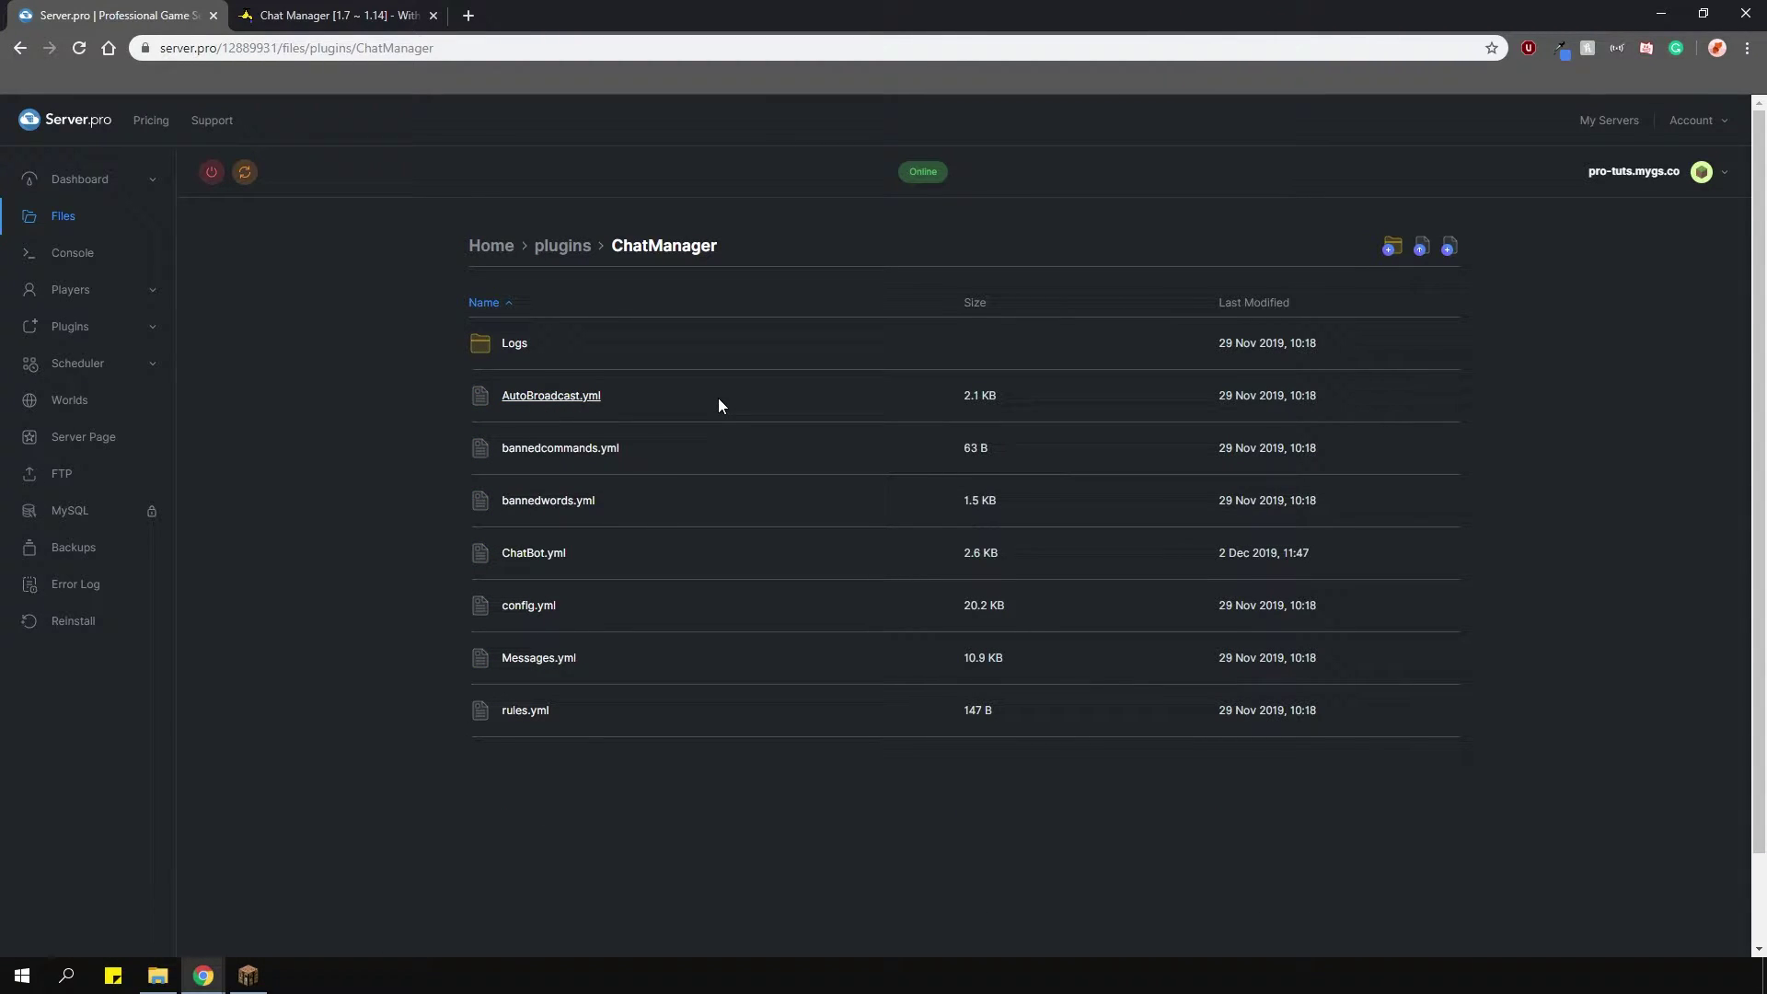
left_click(590, 397)
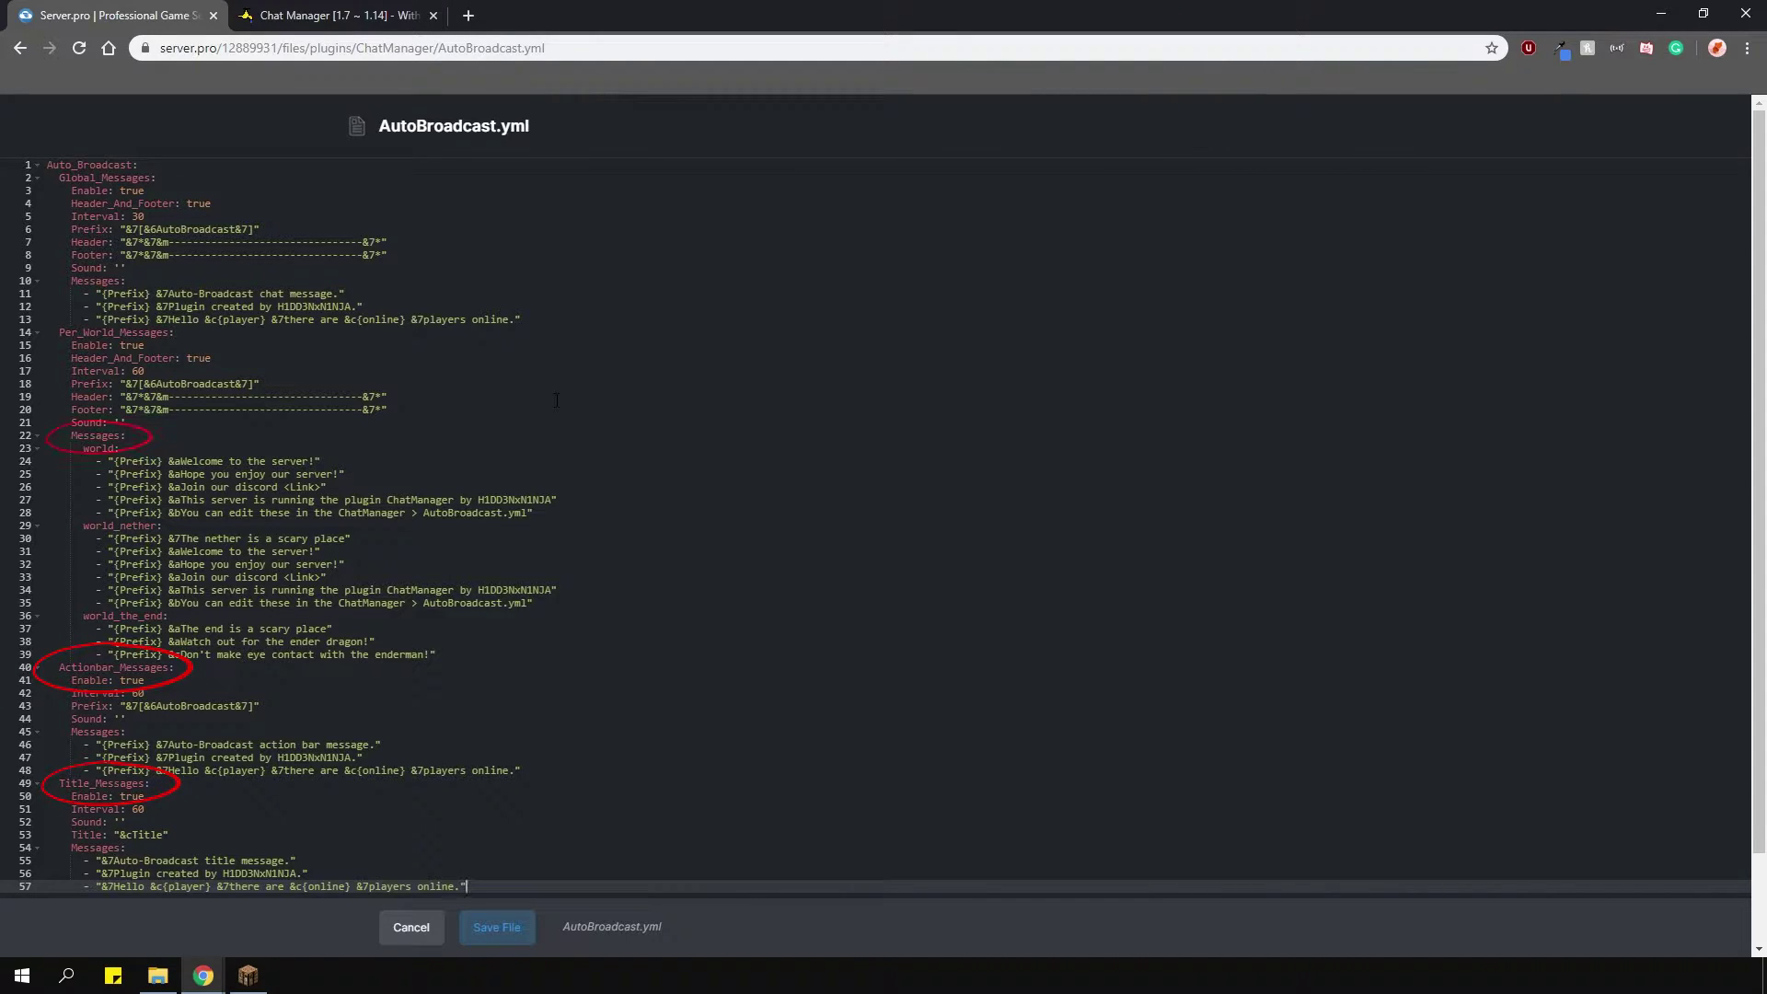
left_click(411, 927)
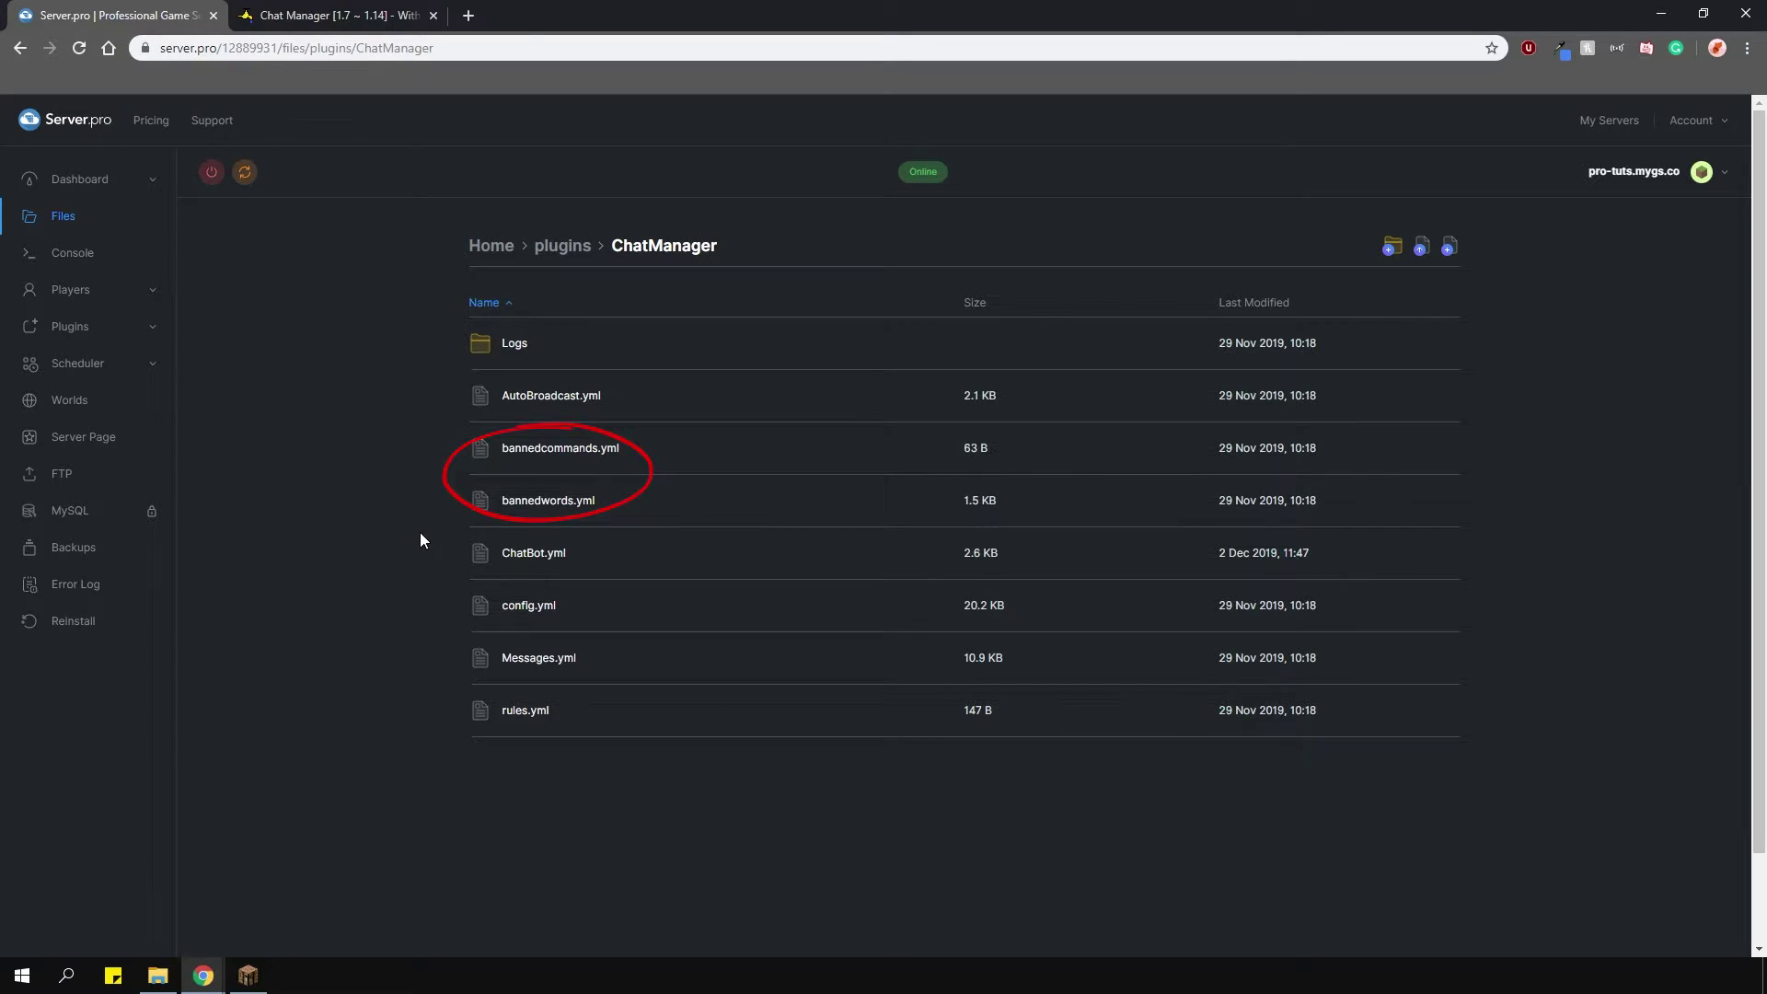
Open ChatBot.yml, review the chat bot's enable setting and its trigger messages and responses, and save the file
left_click(535, 553)
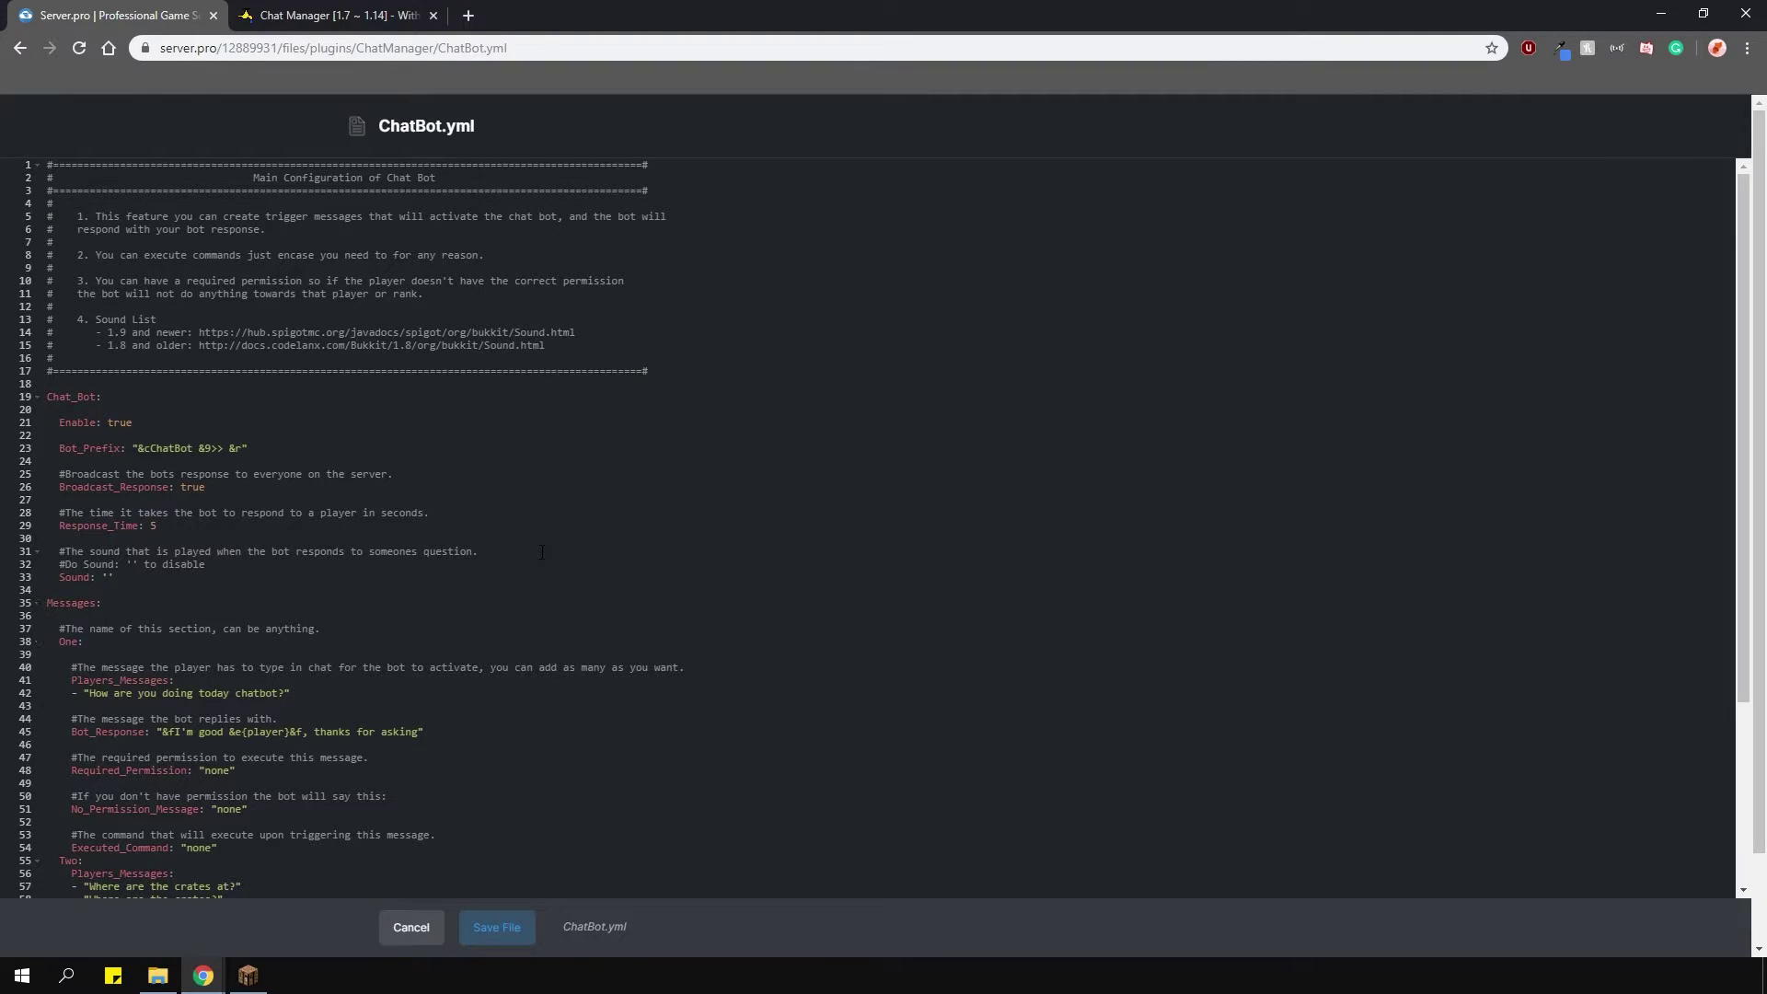
scroll(541, 552, "down", 3)
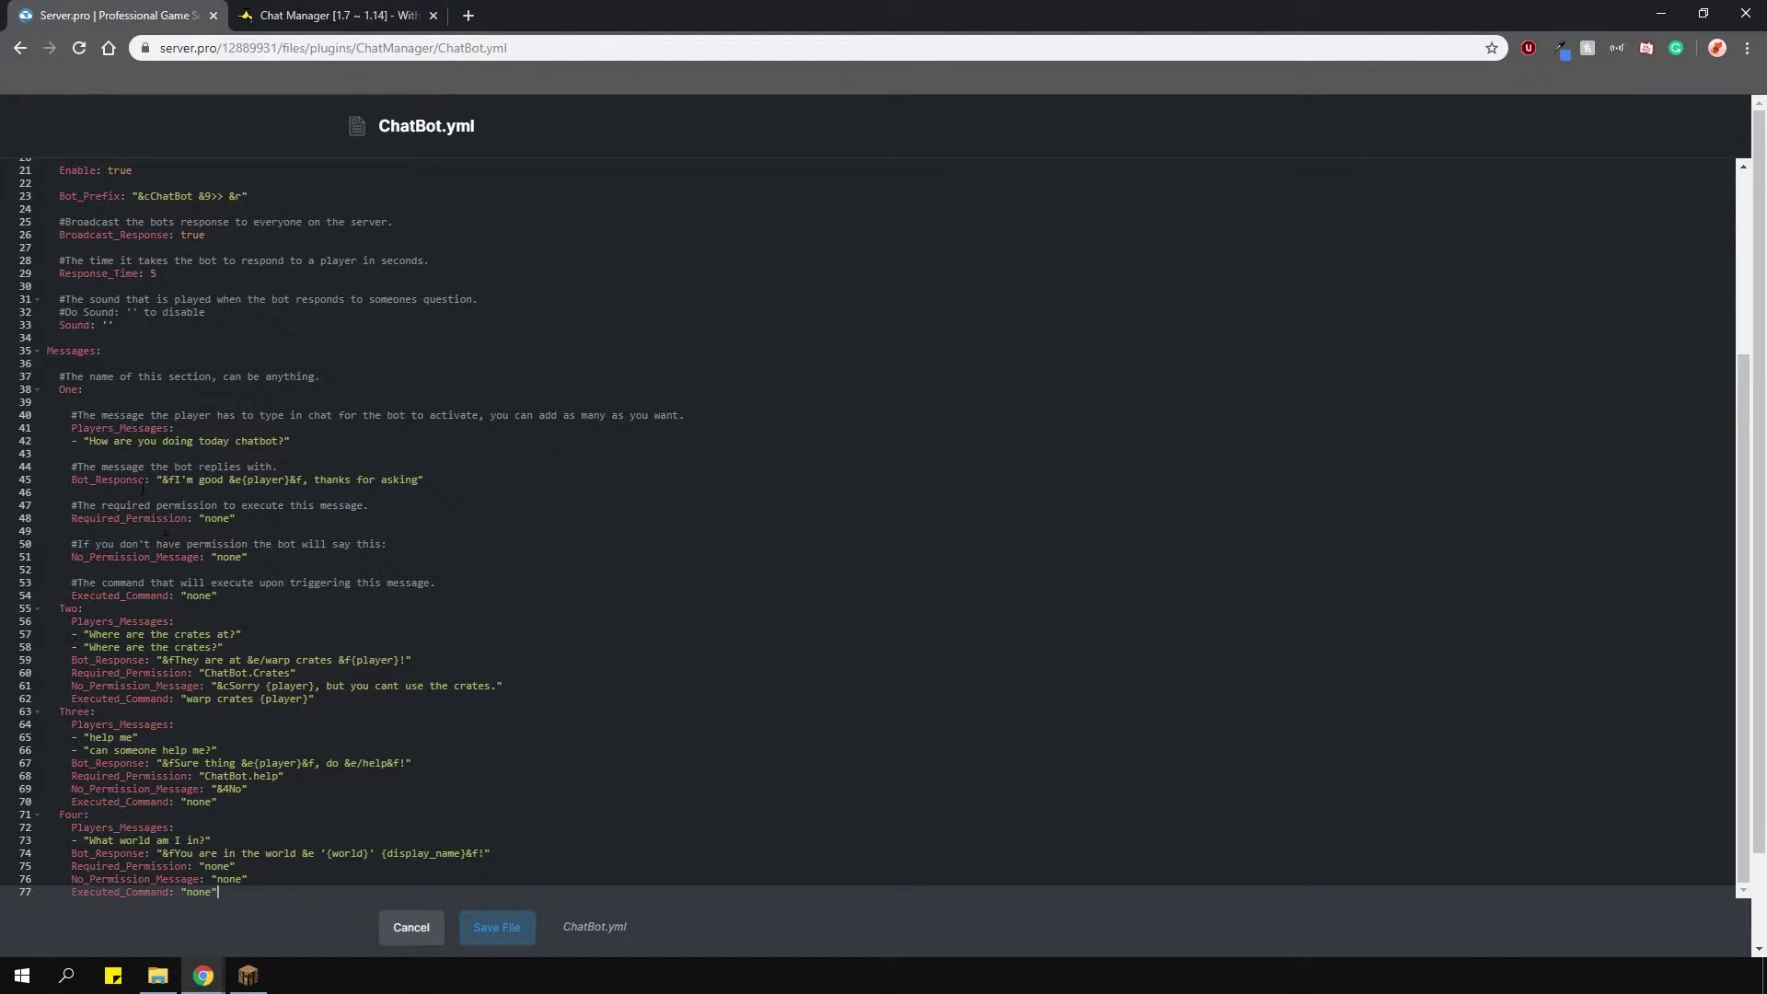
scroll(143, 489, "up", 3)
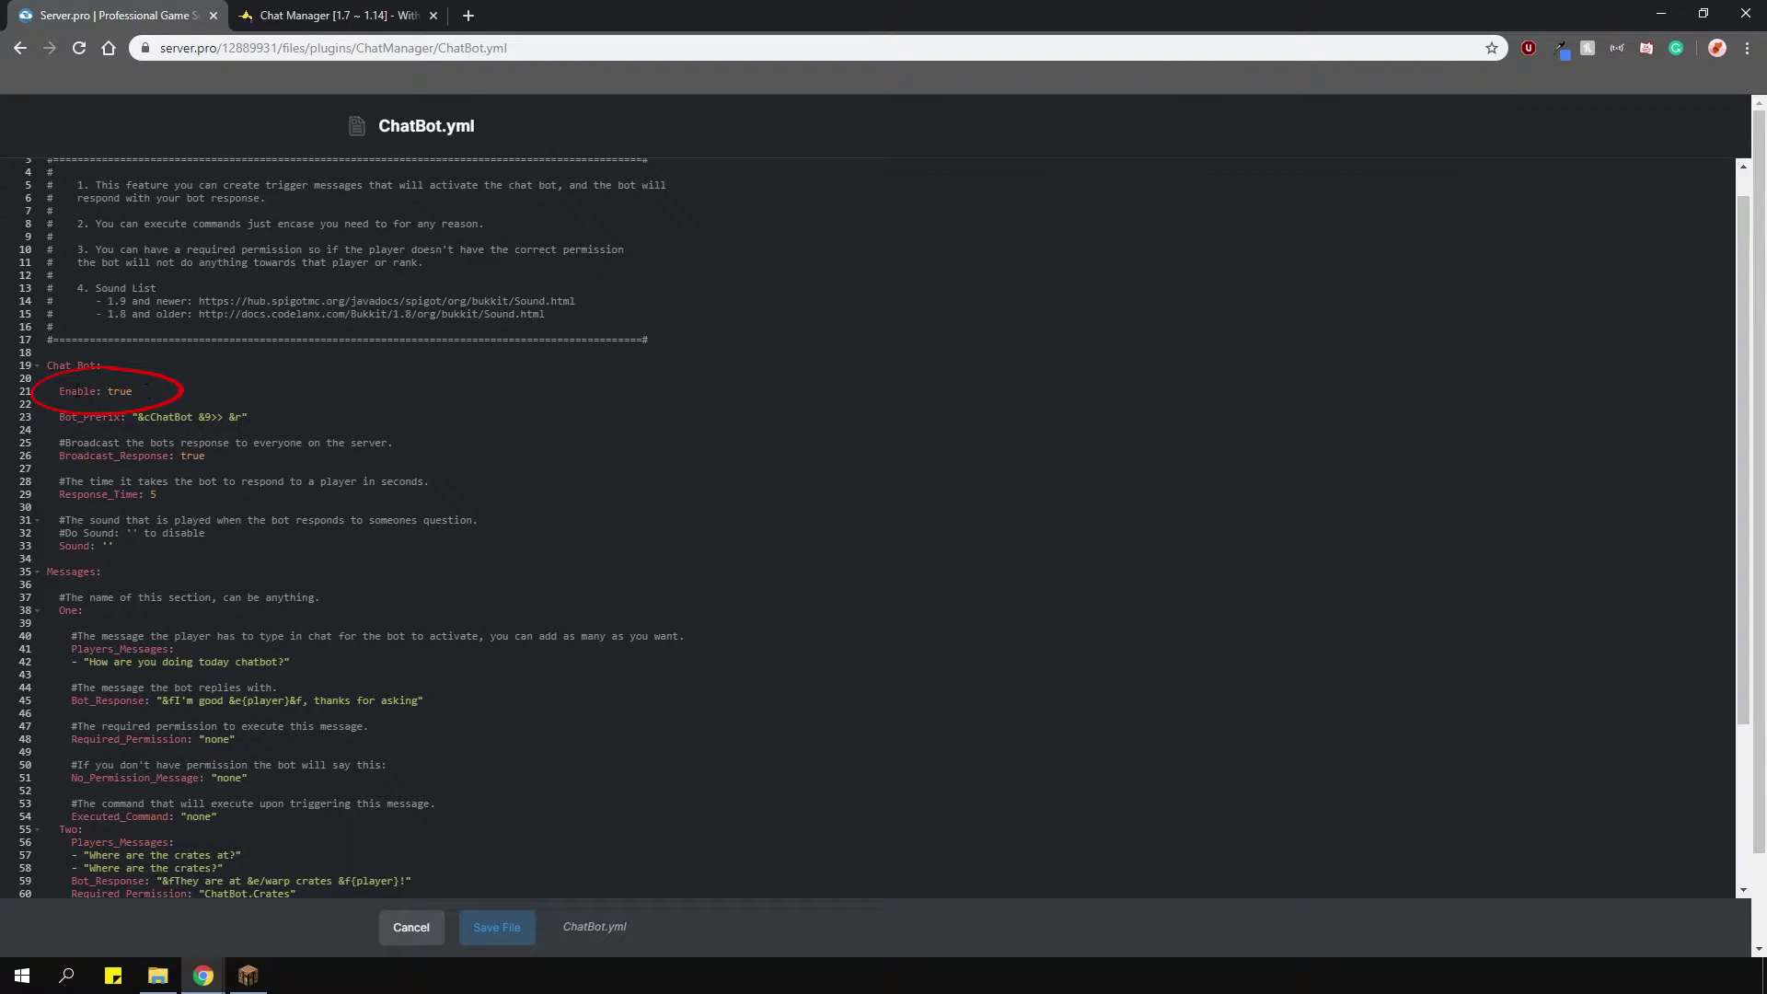
left_click(485, 927)
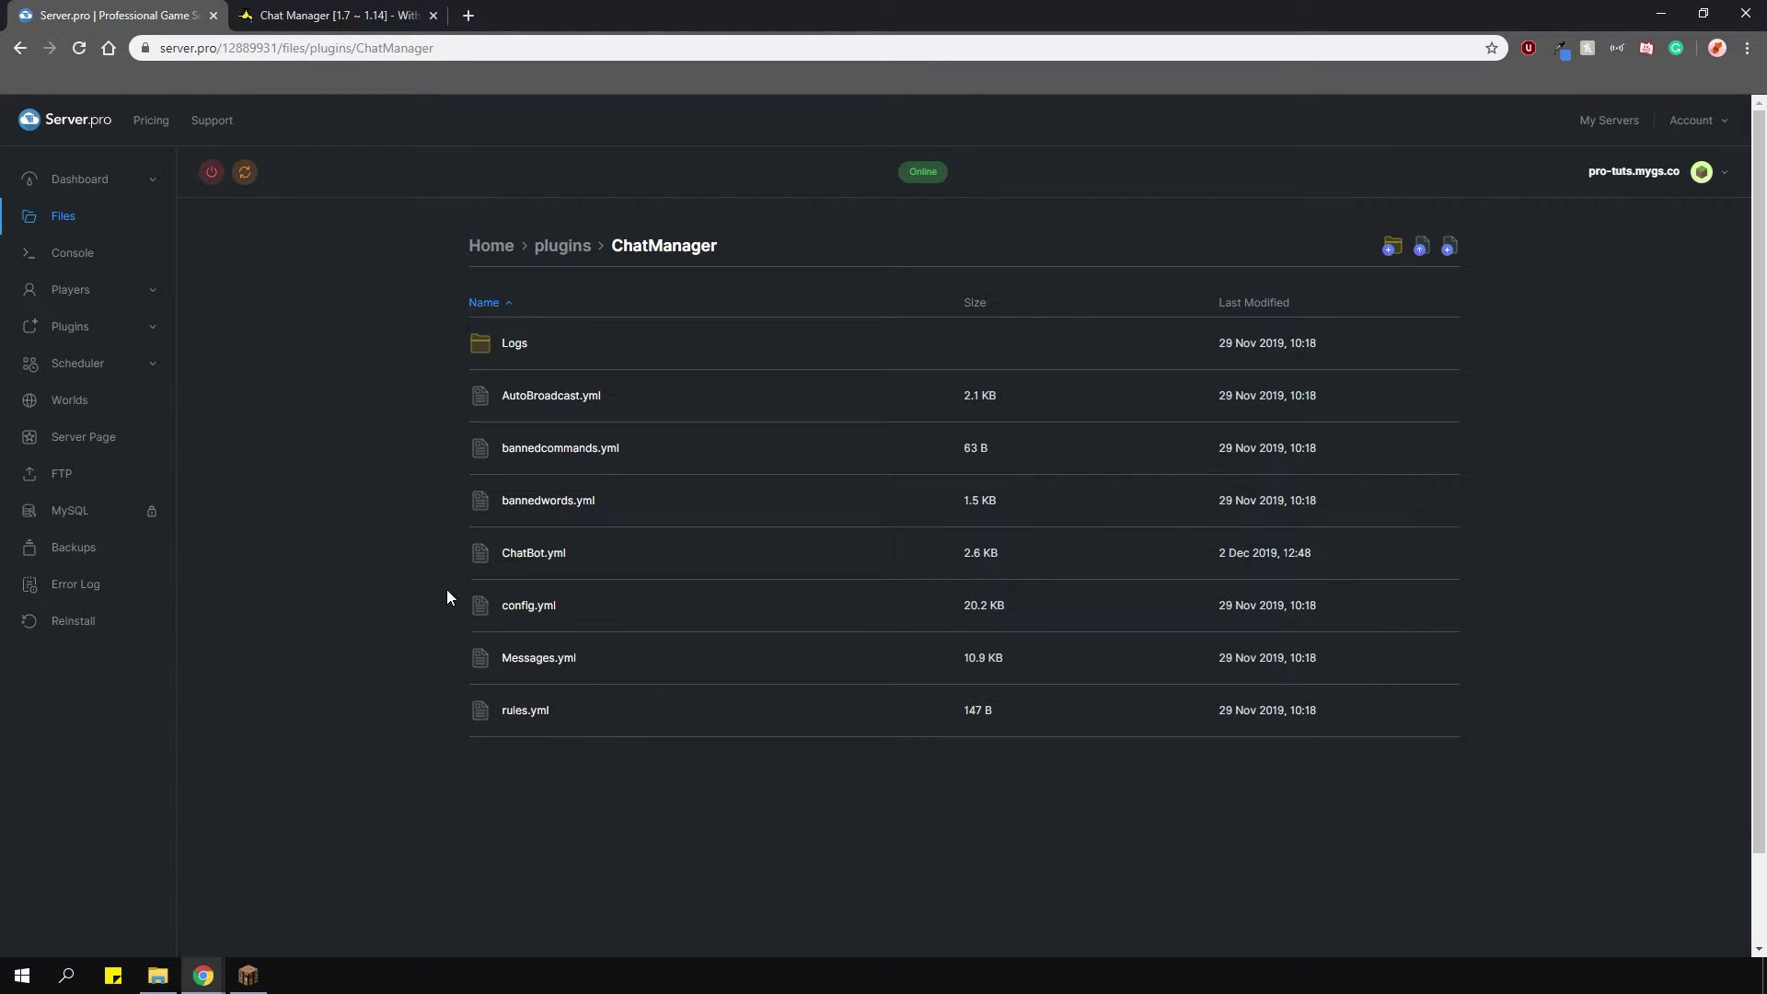
Review config.yml from the anti-advertising settings through to the end of the file, save it, and return to the server details page
left_click(516, 606)
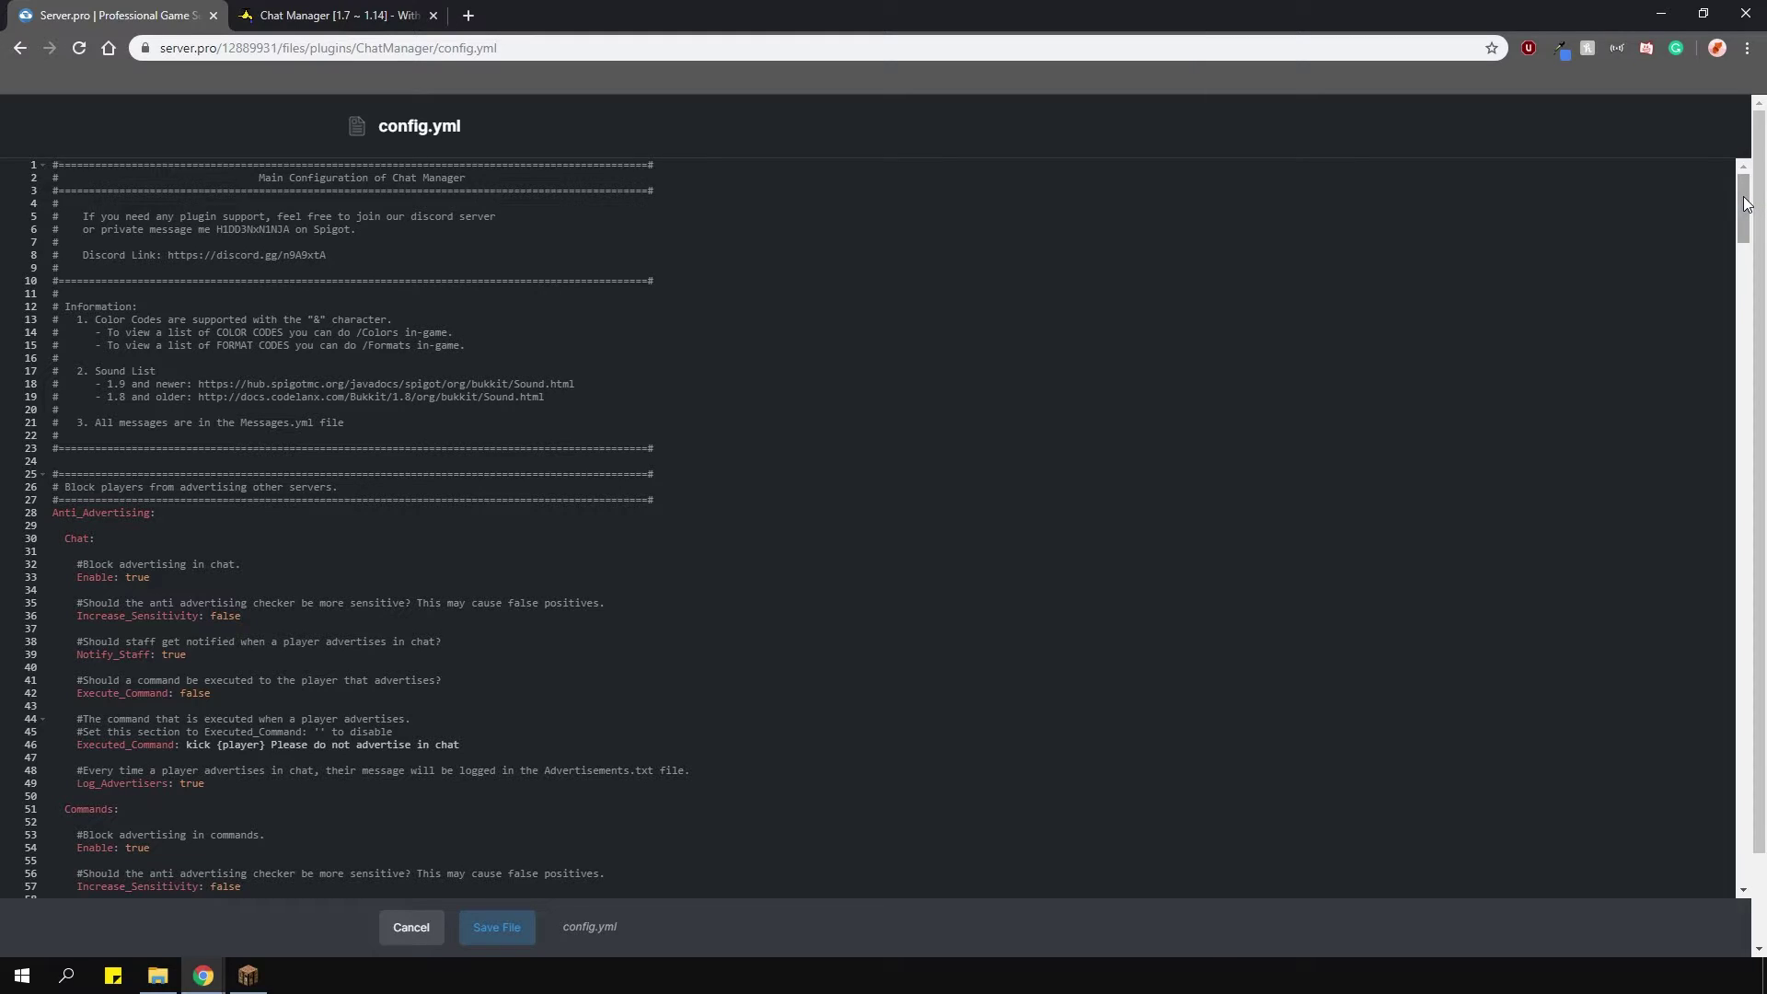
left_click_drag(1746, 203, 1742, 234)
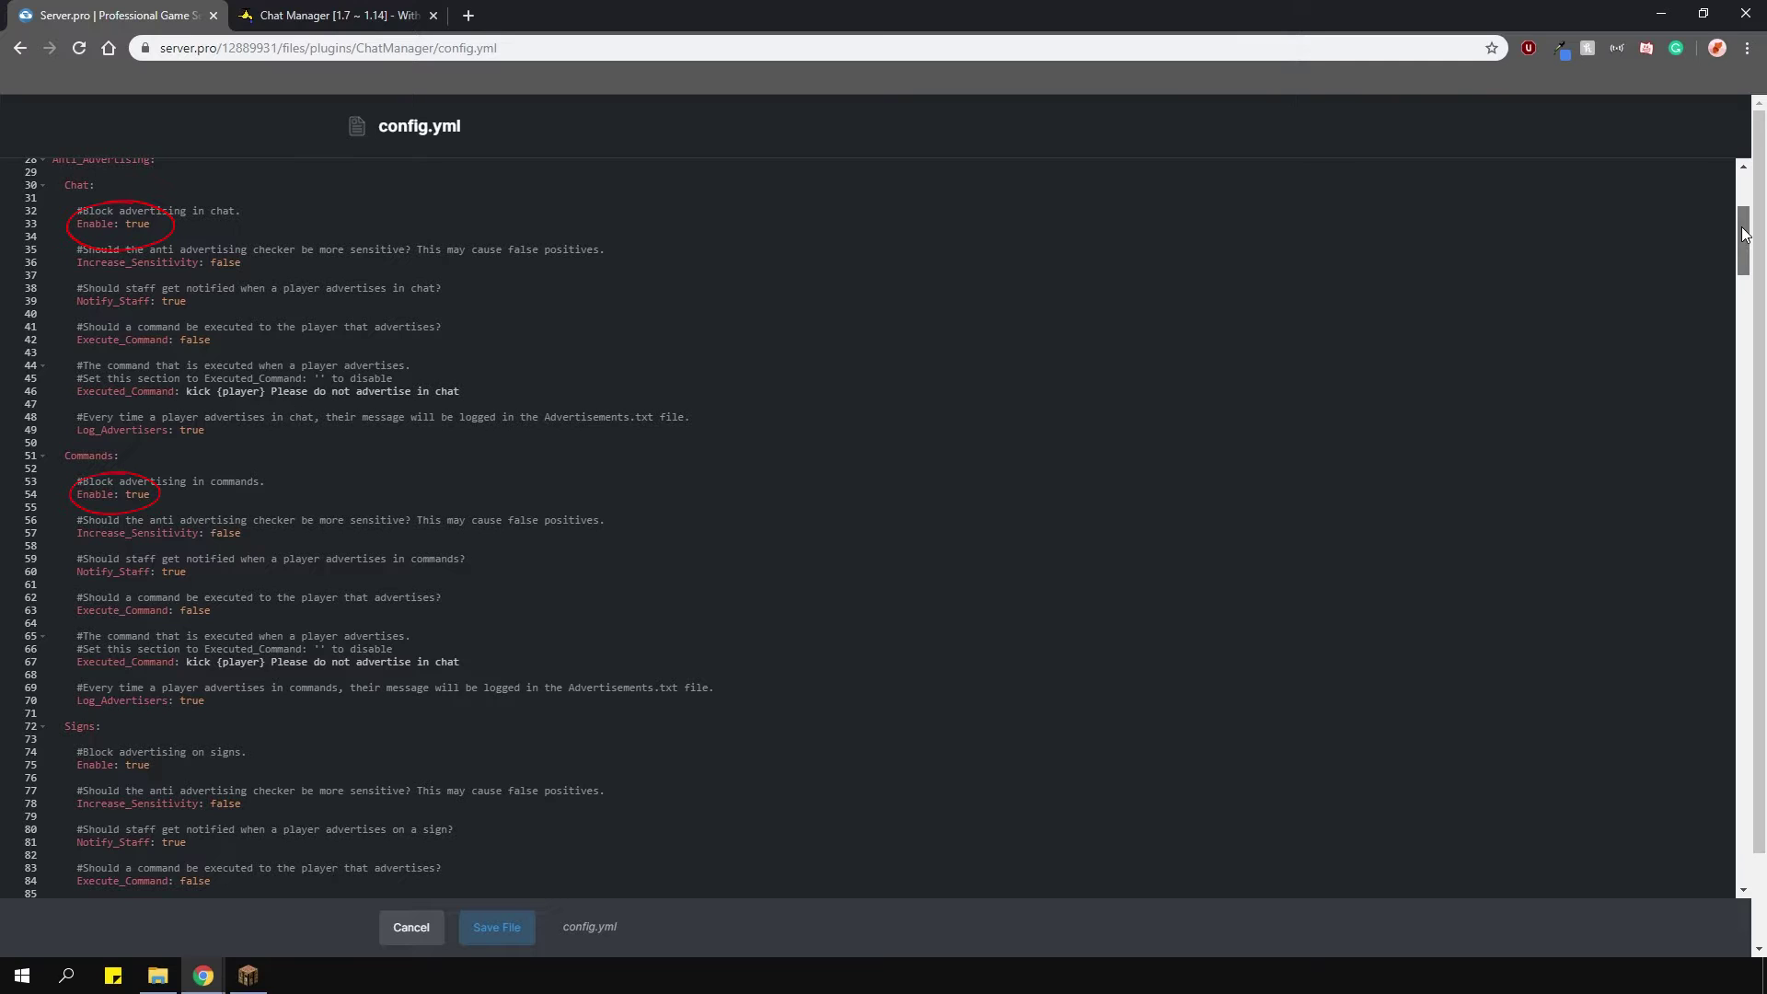
left_click_drag(1744, 233, 1709, 575)
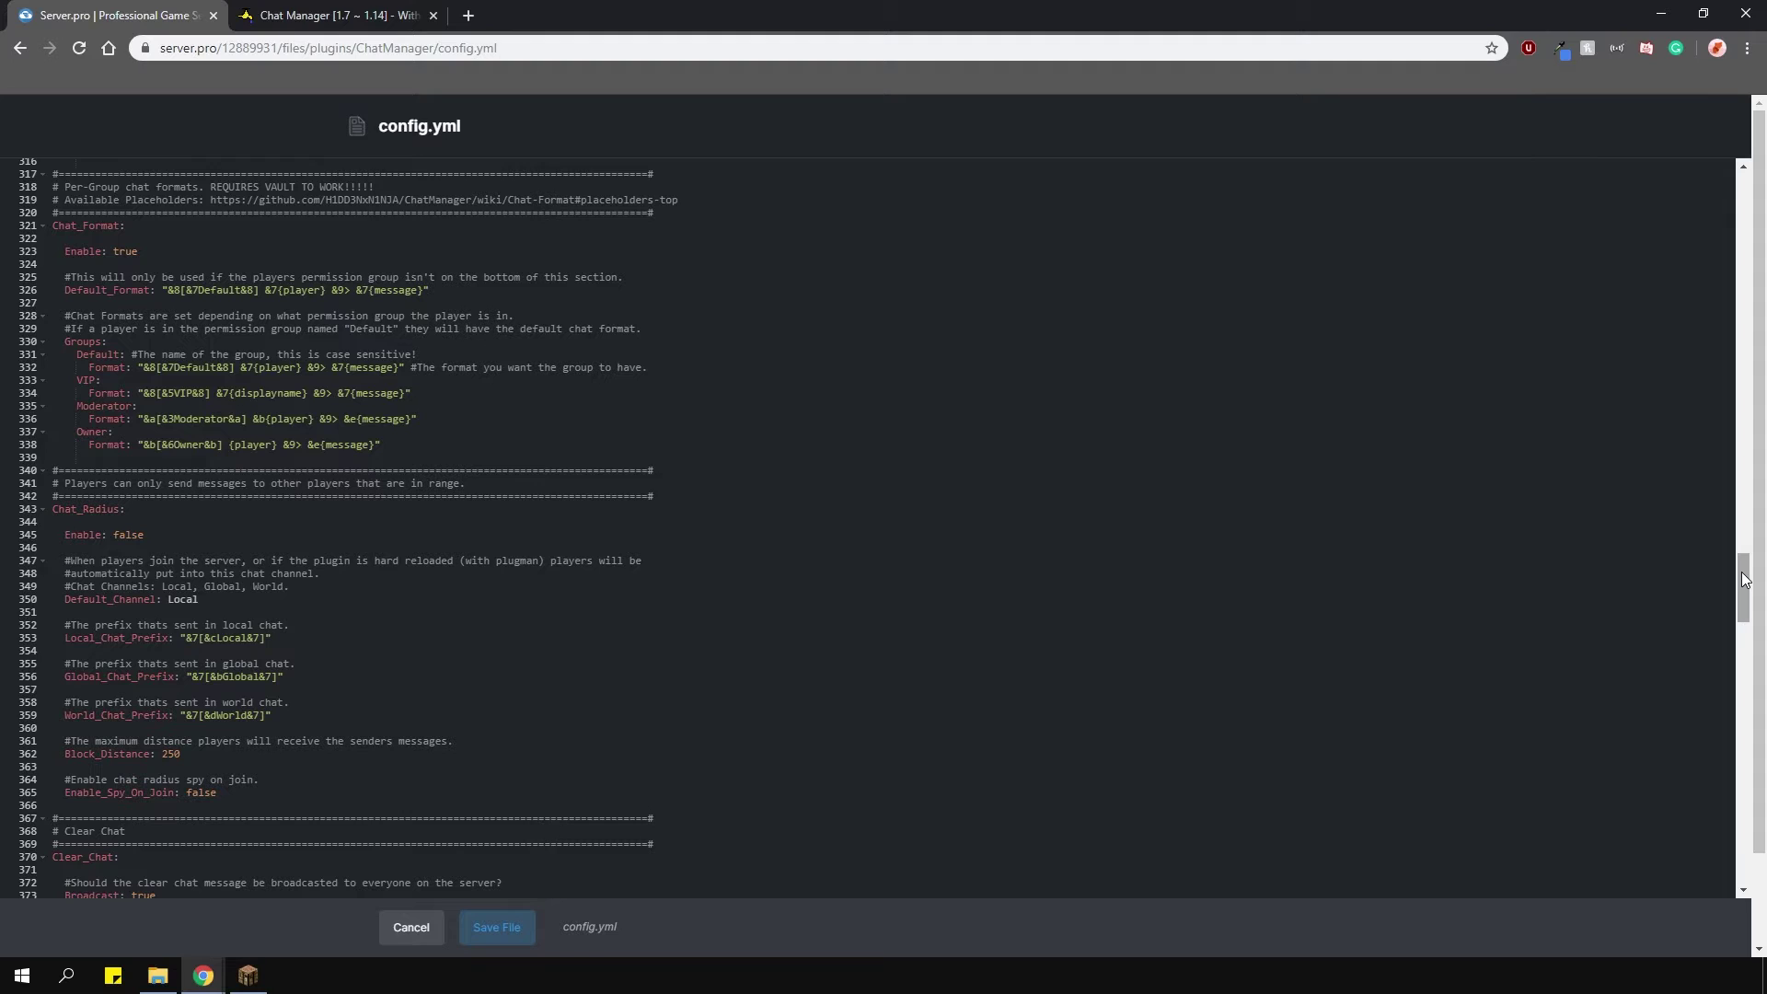
left_click_drag(1744, 580, 1750, 718)
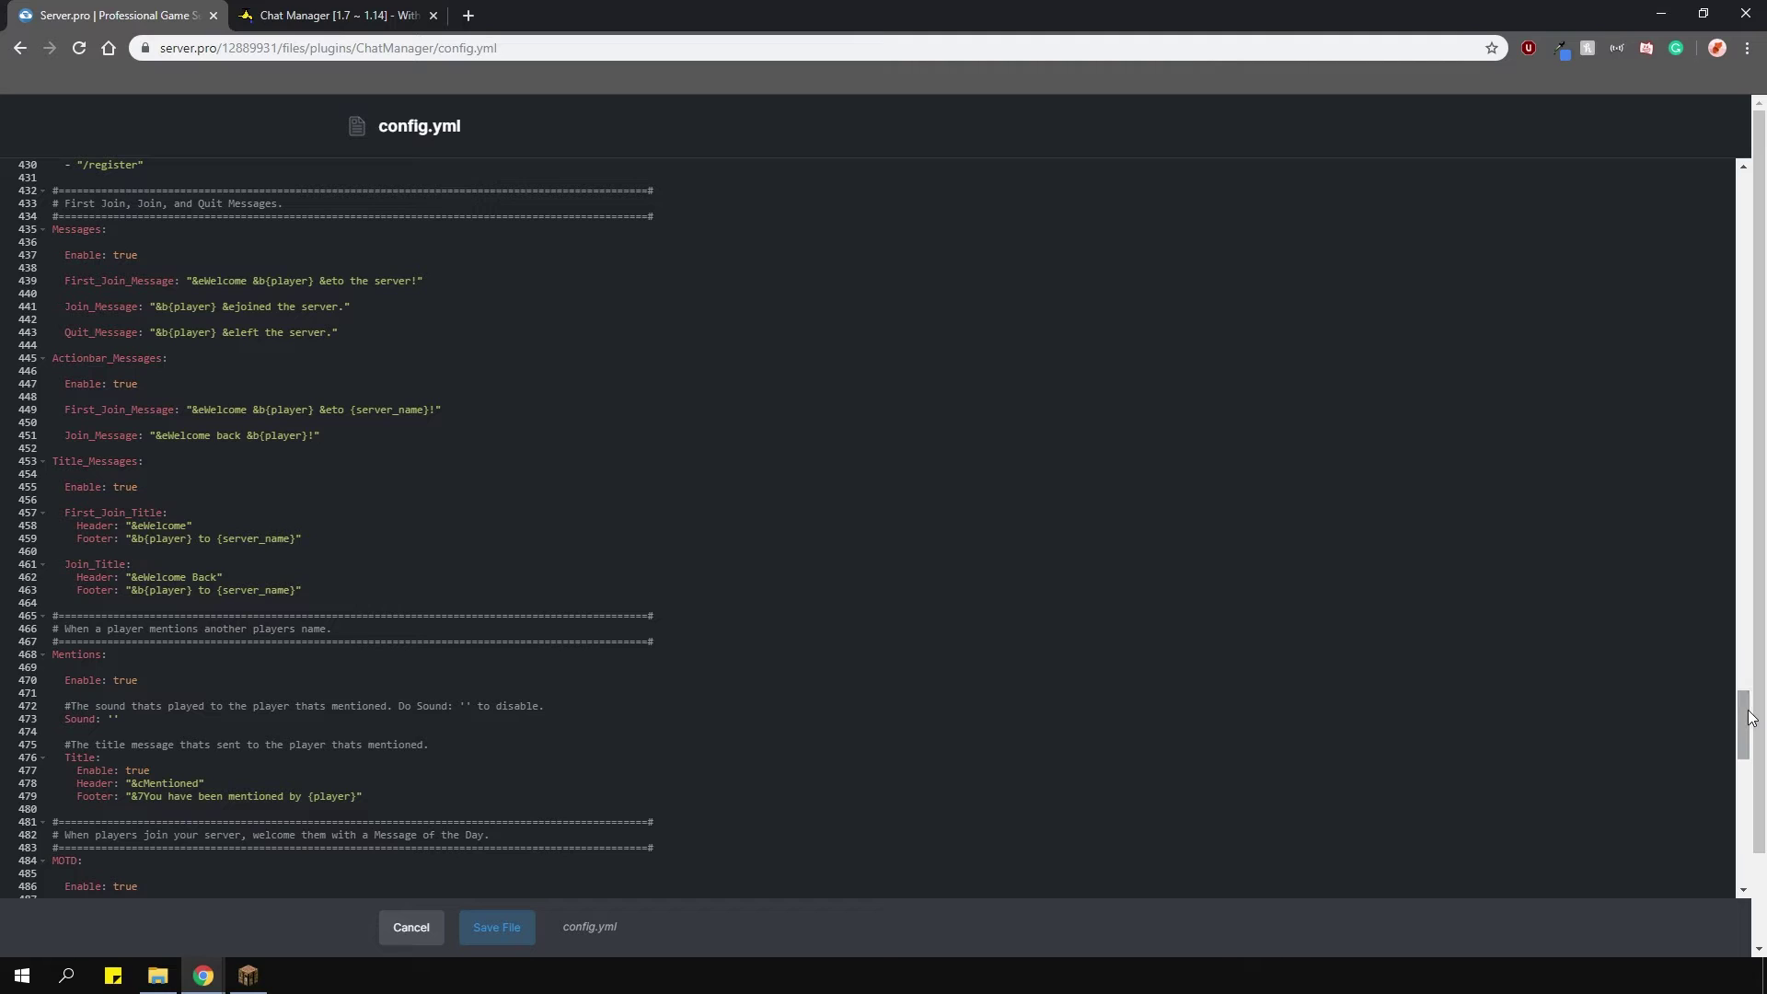
left_click_drag(1751, 718, 1758, 824)
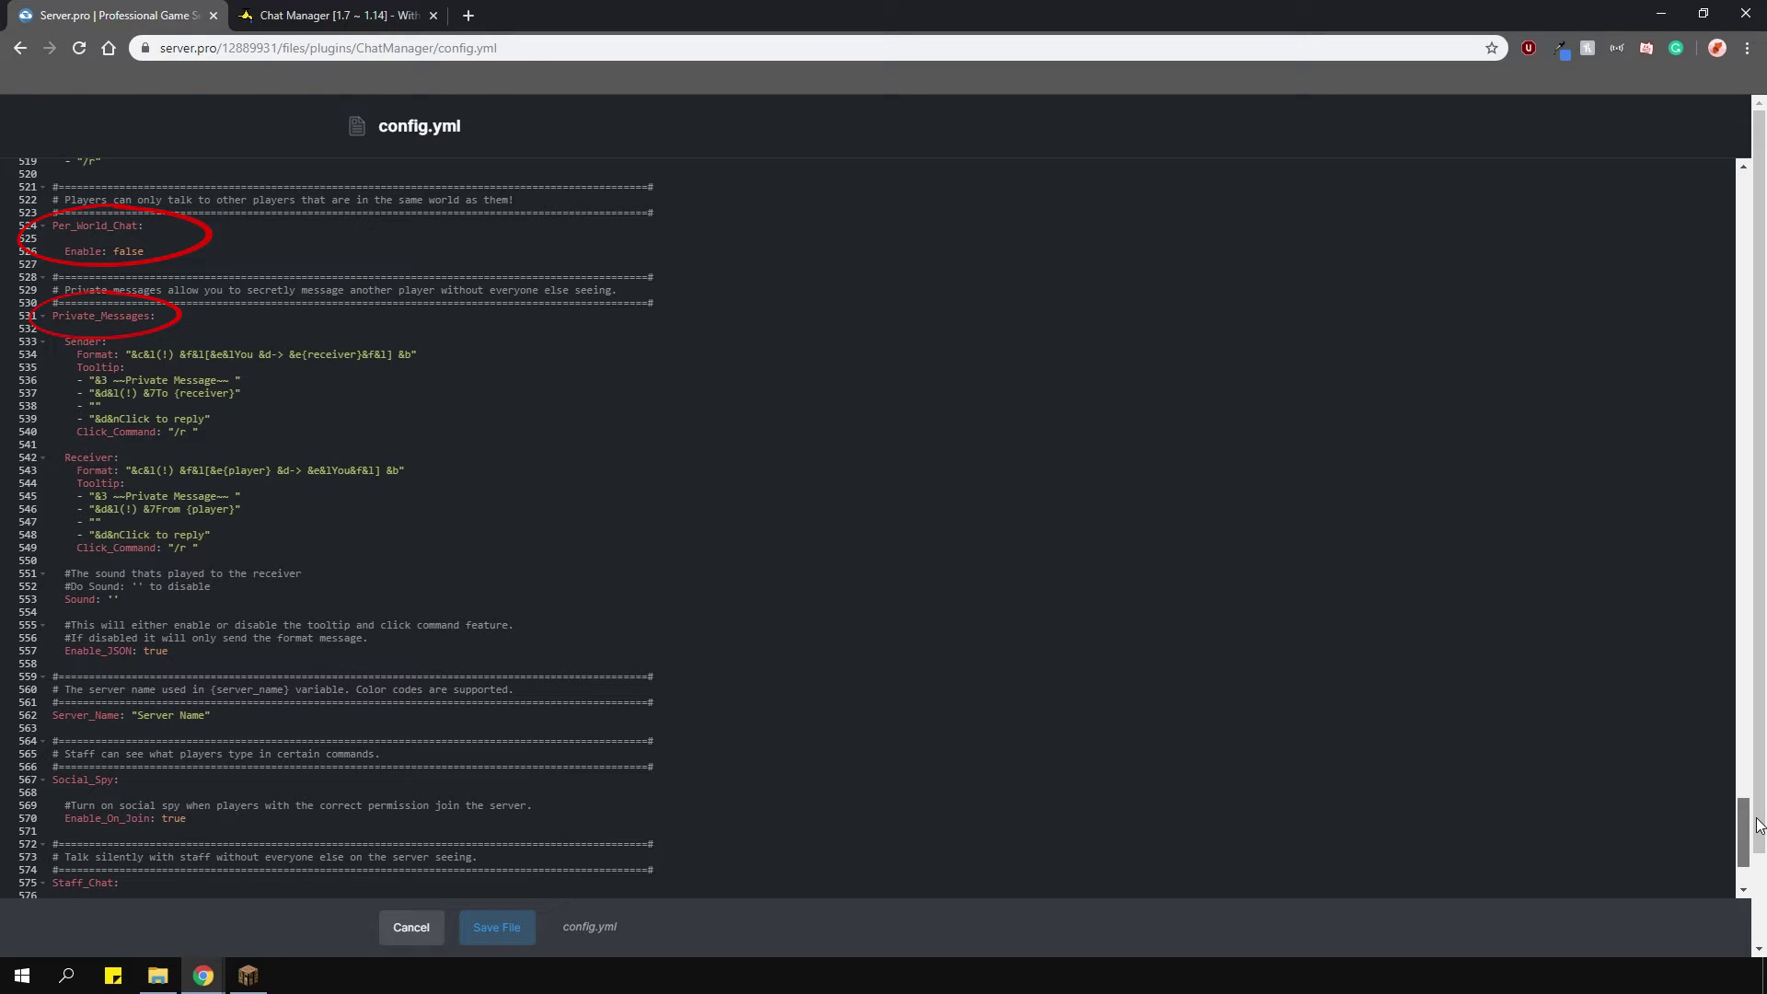
scroll(621, 867, "down", 4)
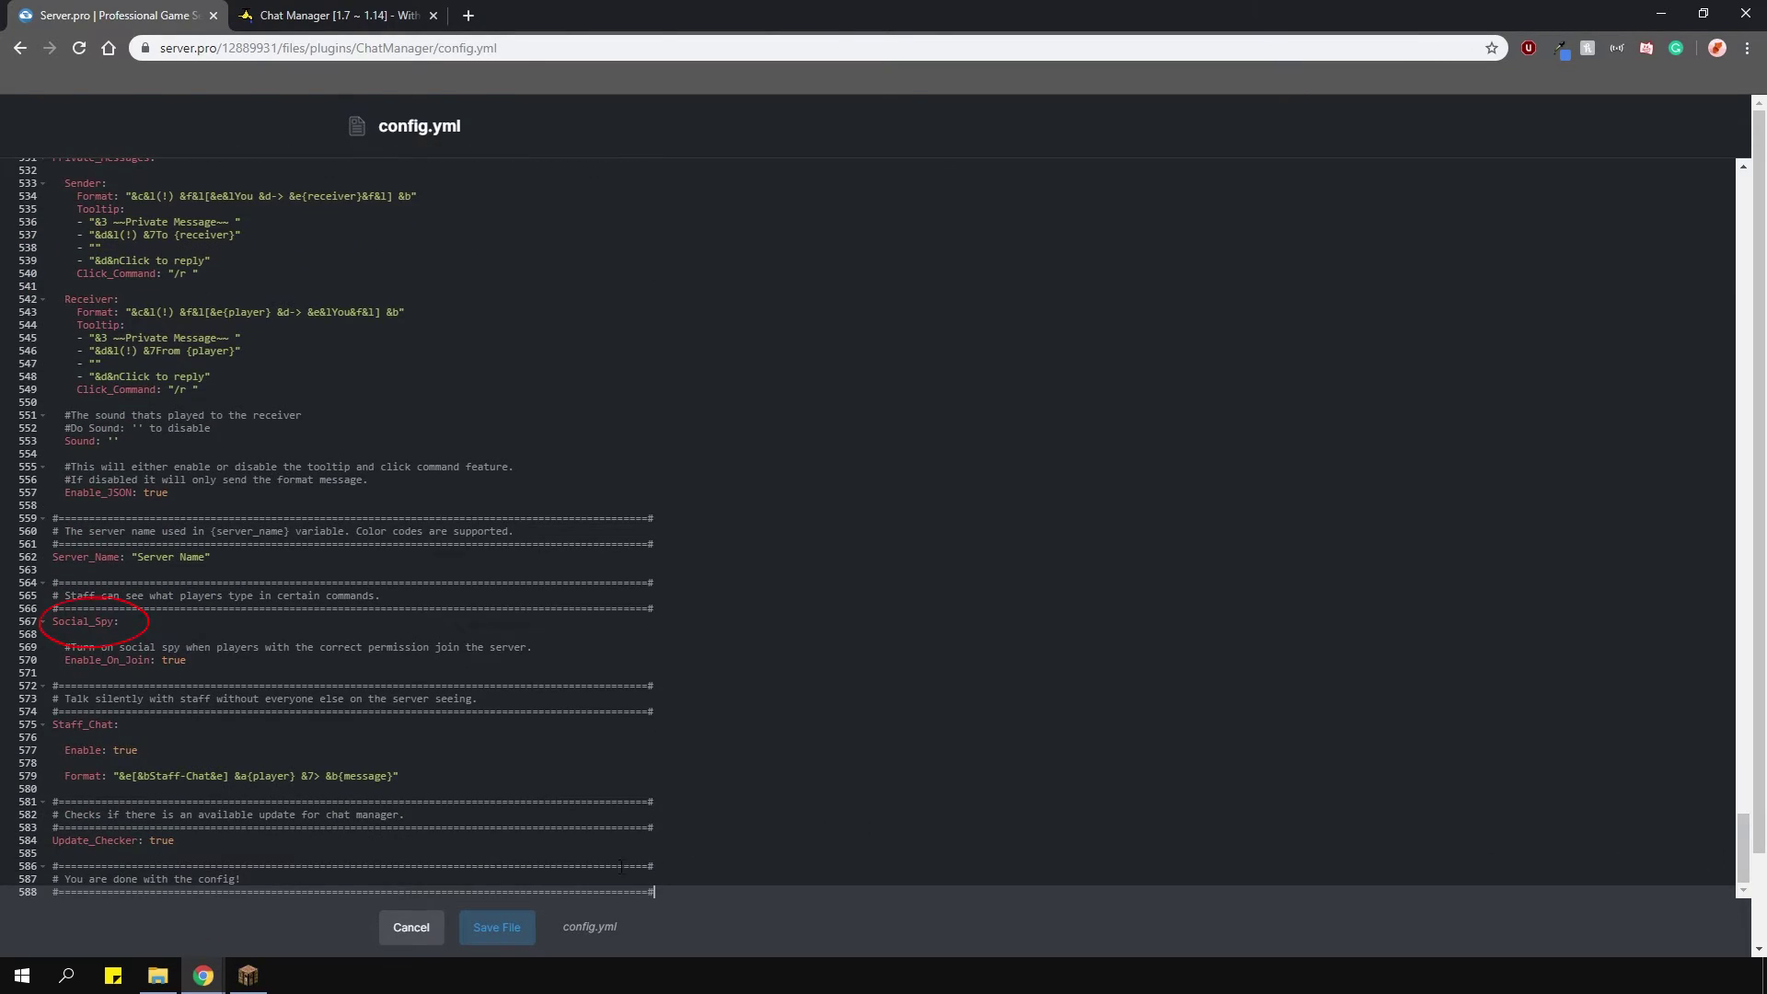
left_click(485, 929)
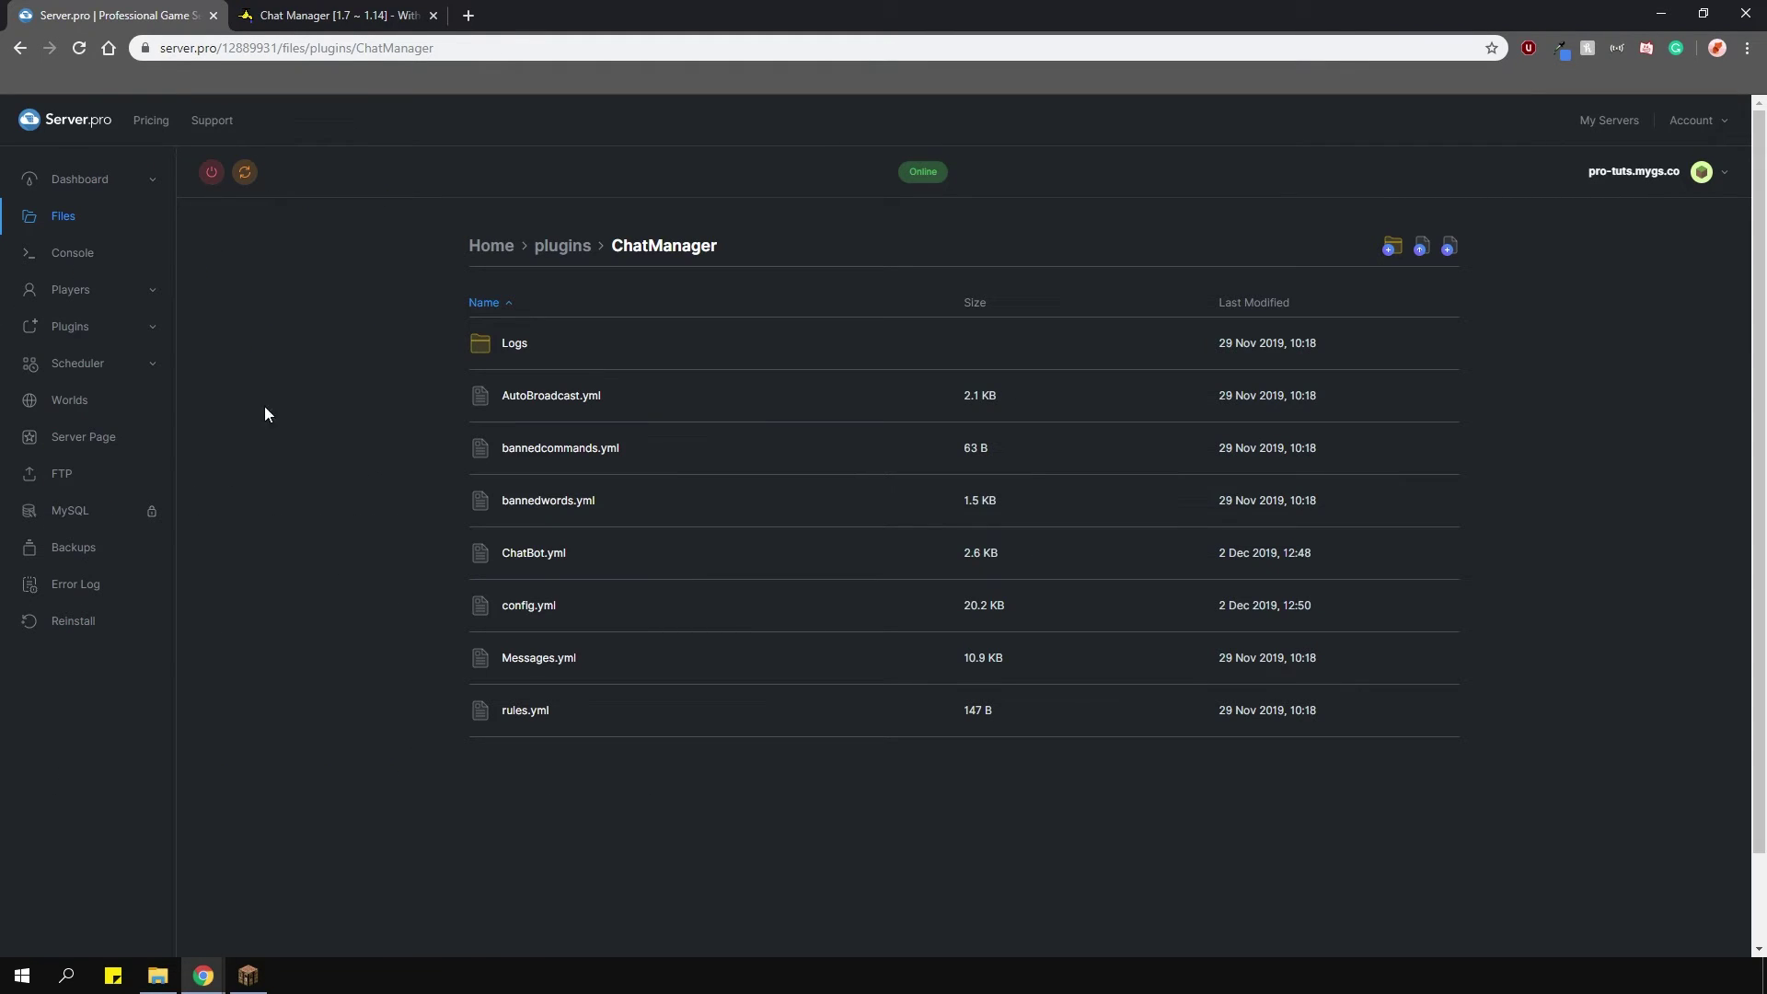
left_click(68, 179)
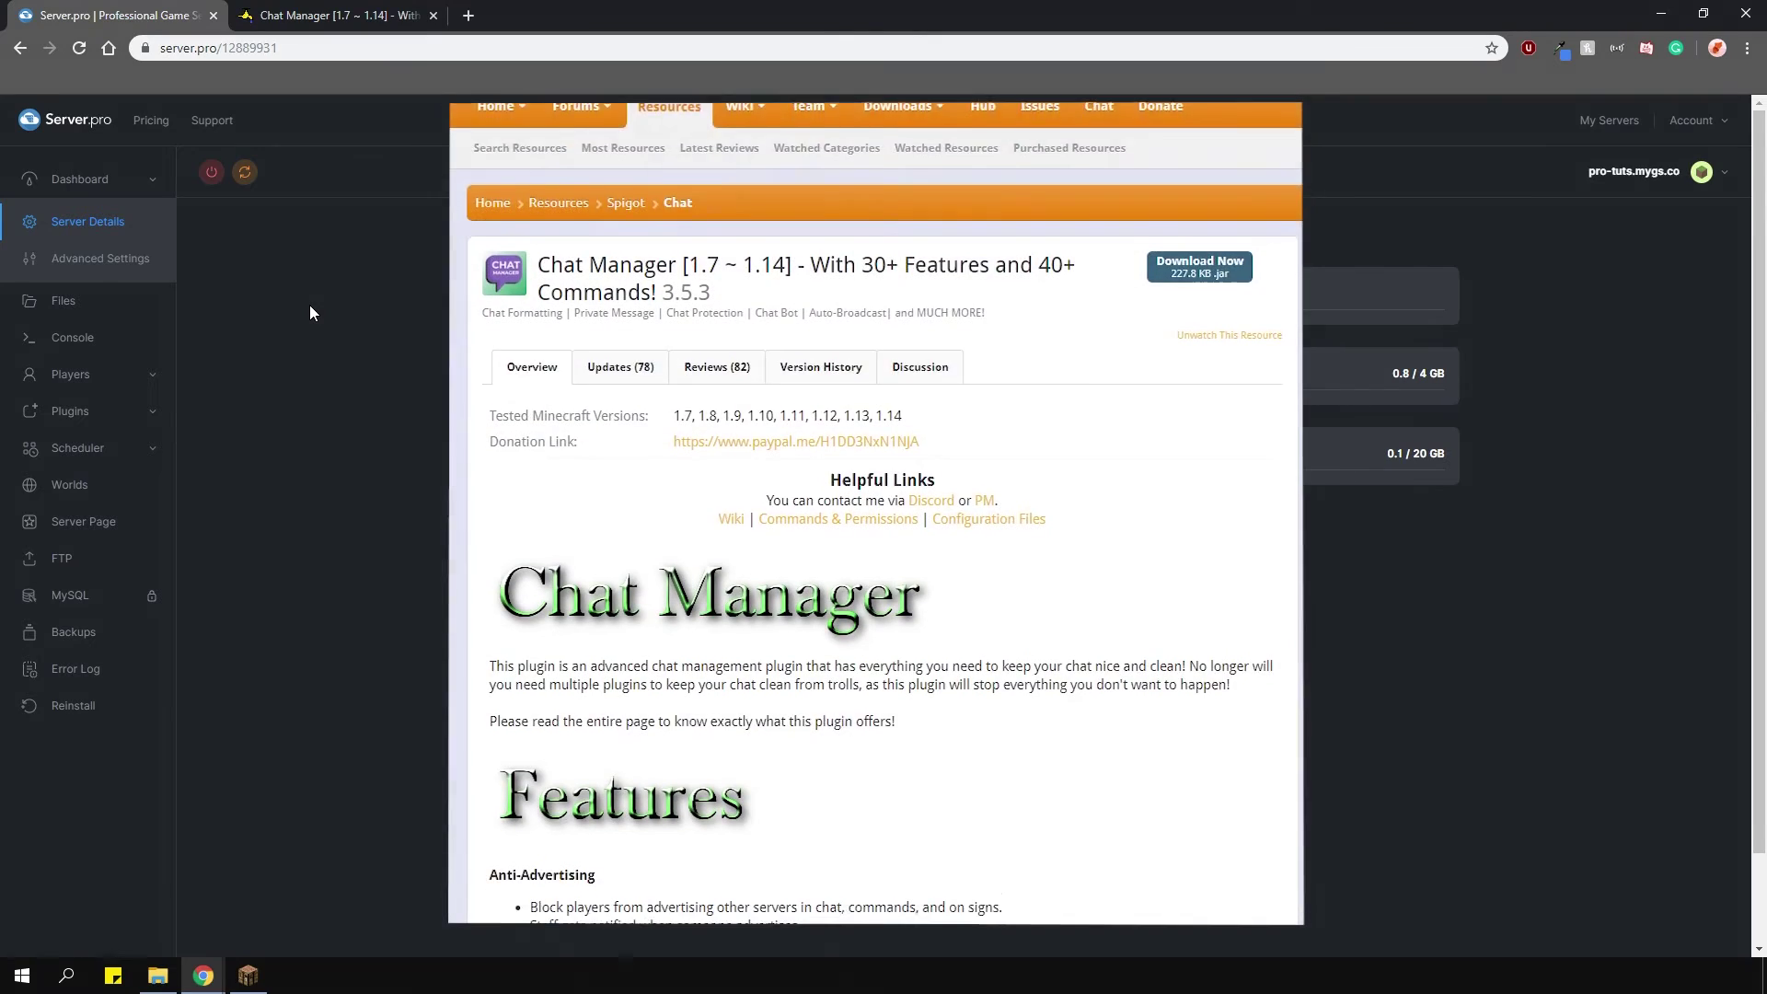